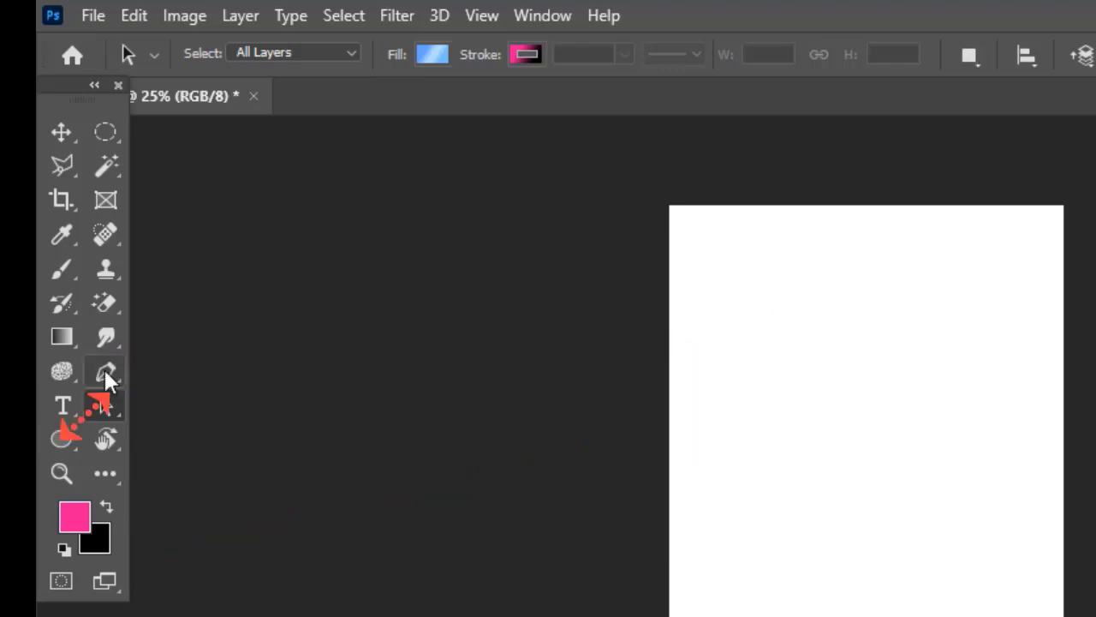
# Draw a pink ellipse about 620 × 552 px on the white page.
pyautogui.click(60, 438)
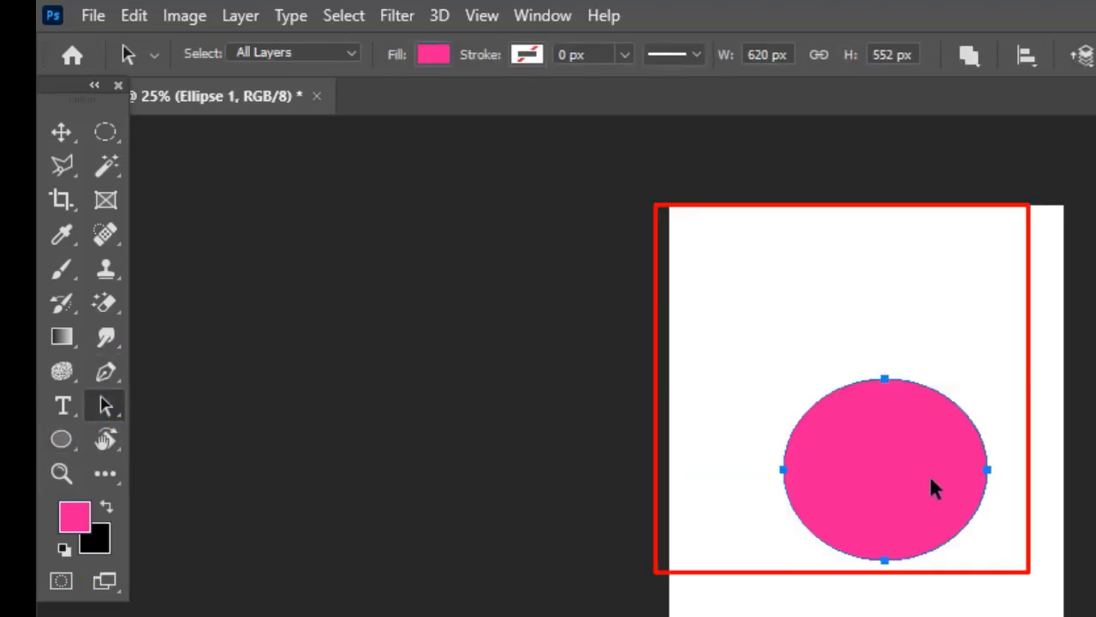
pyautogui.click(849, 582)
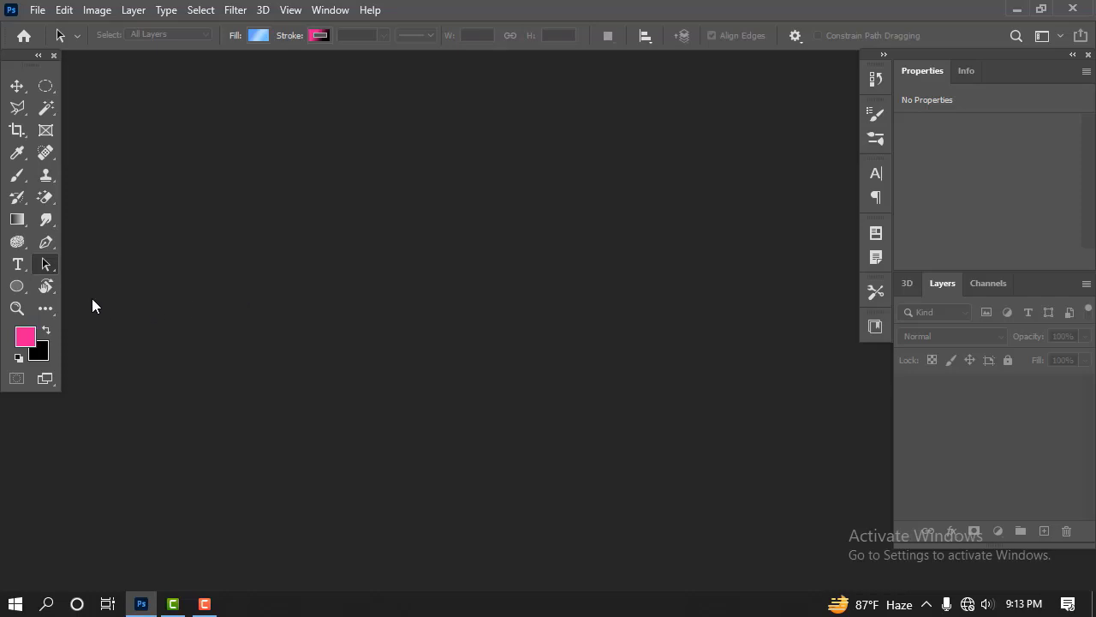
# Examine the Path Selection and Direct Selection tools together with the related Pen and shape tools.
pyautogui.rightClick(45, 267)
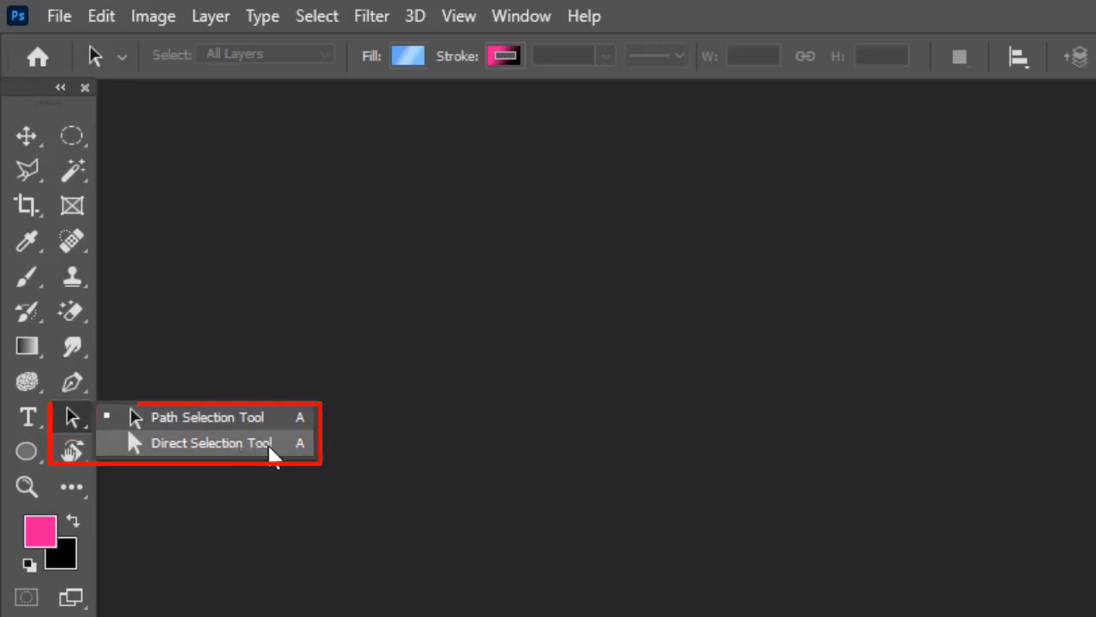
pyautogui.click(71, 423)
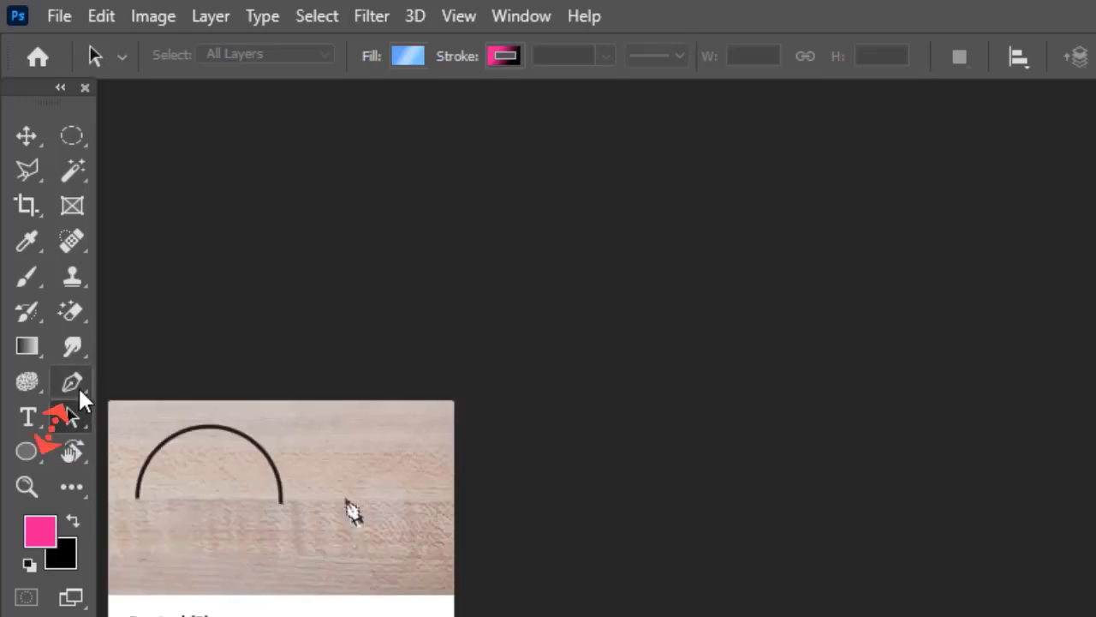
pyautogui.click(22, 450)
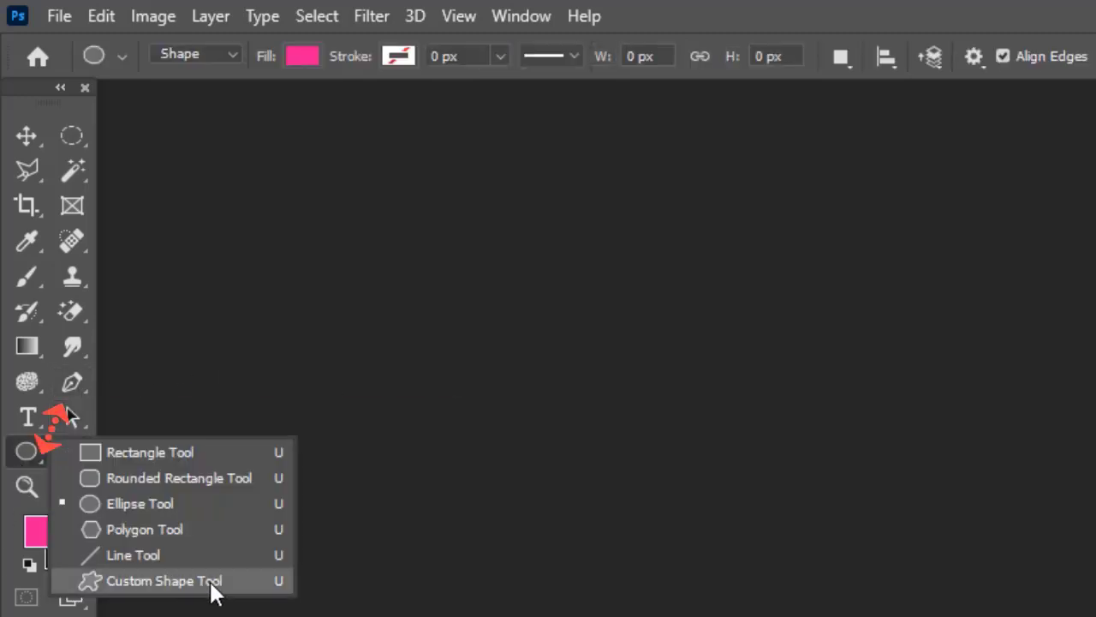
pyautogui.click(494, 530)
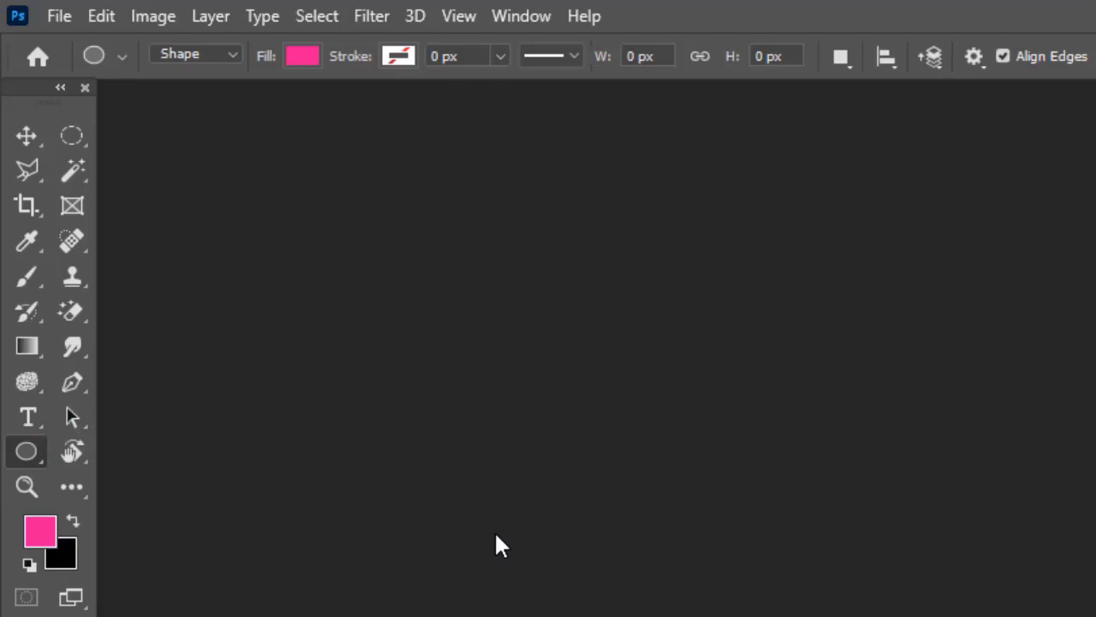
pyautogui.click(85, 375)
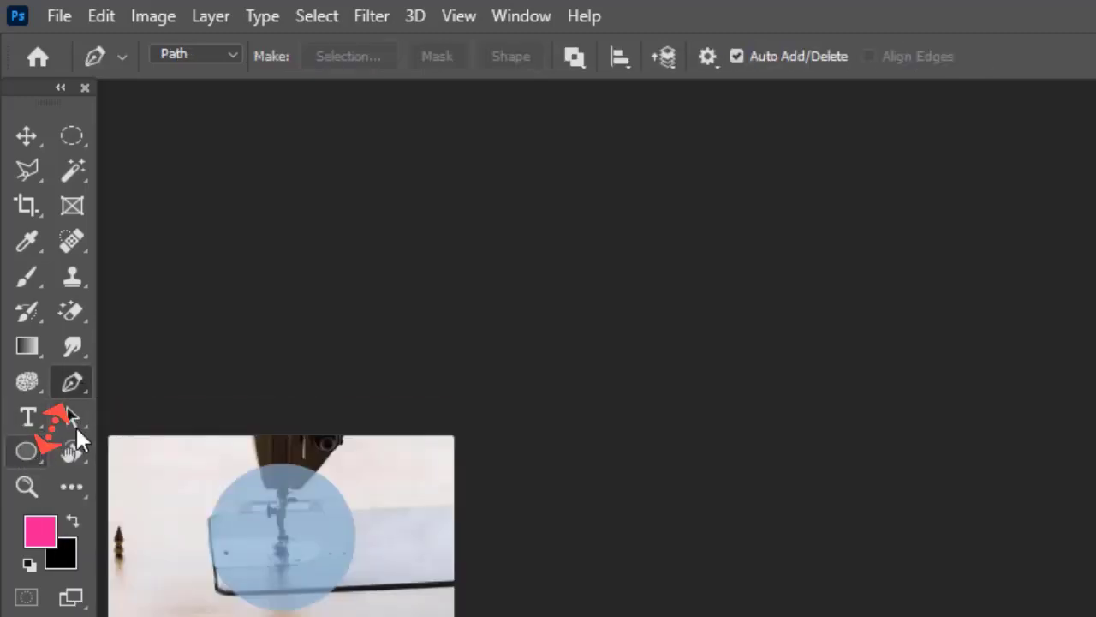
pyautogui.click(73, 420)
pyautogui.rightClick(73, 418)
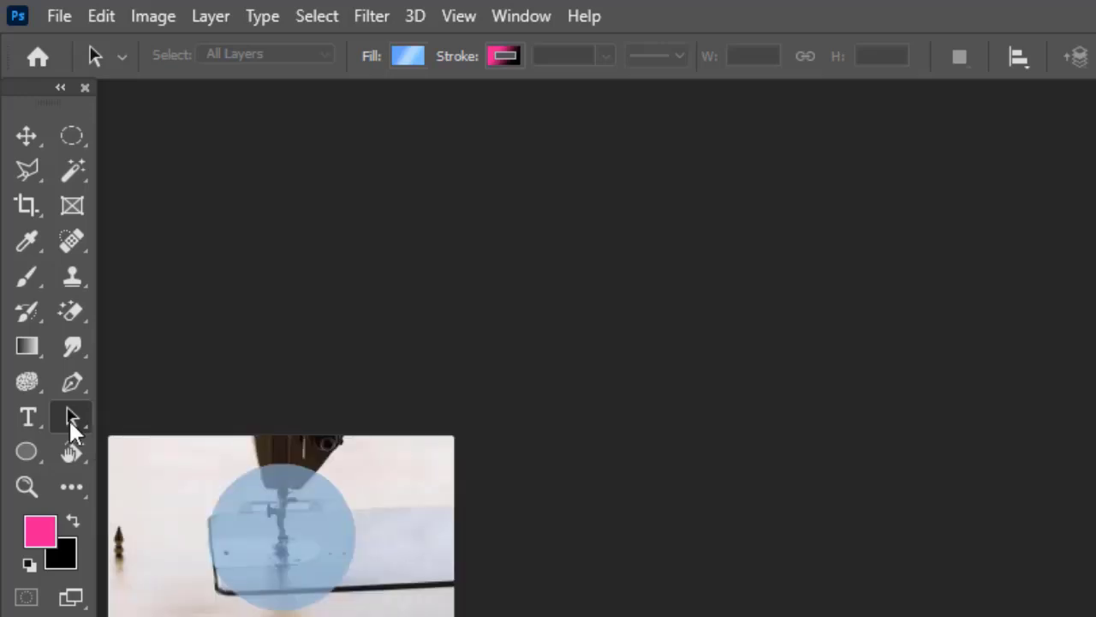
pyautogui.rightClick(71, 422)
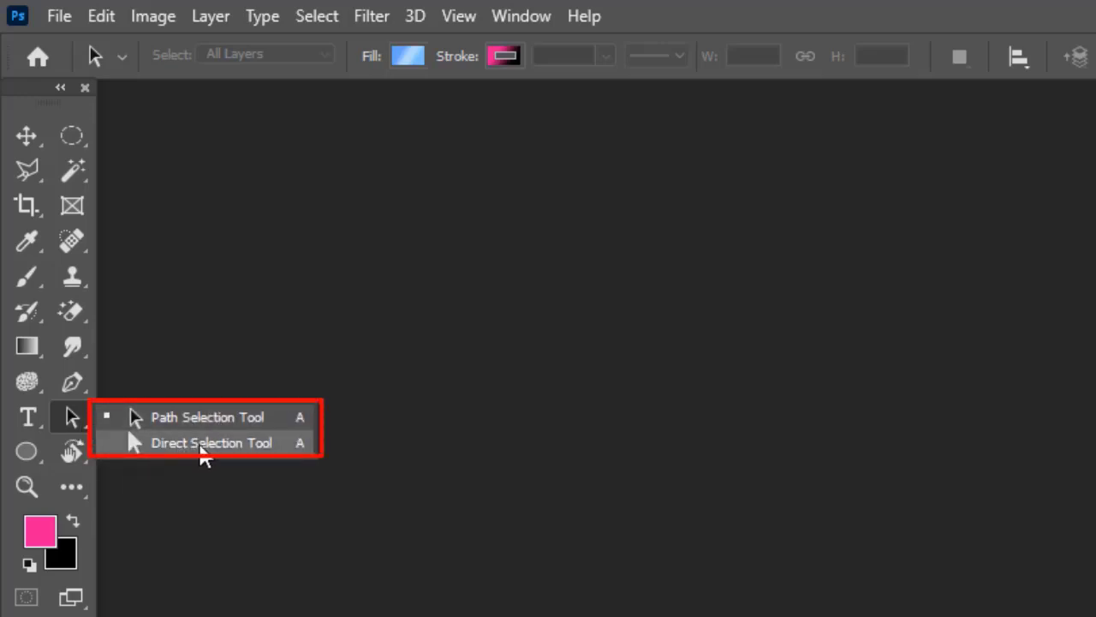
pyautogui.click(361, 298)
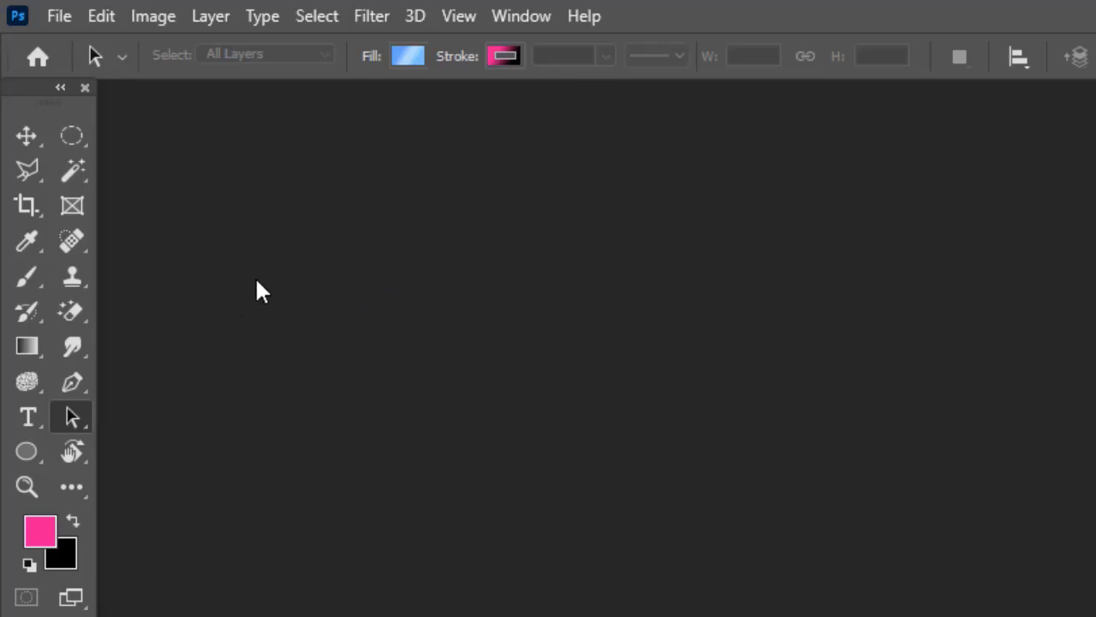
# Create a new 4 × 6 inch portrait document at 300 pixels/inch in RGB Color with a white background.
pyautogui.click(62, 17)
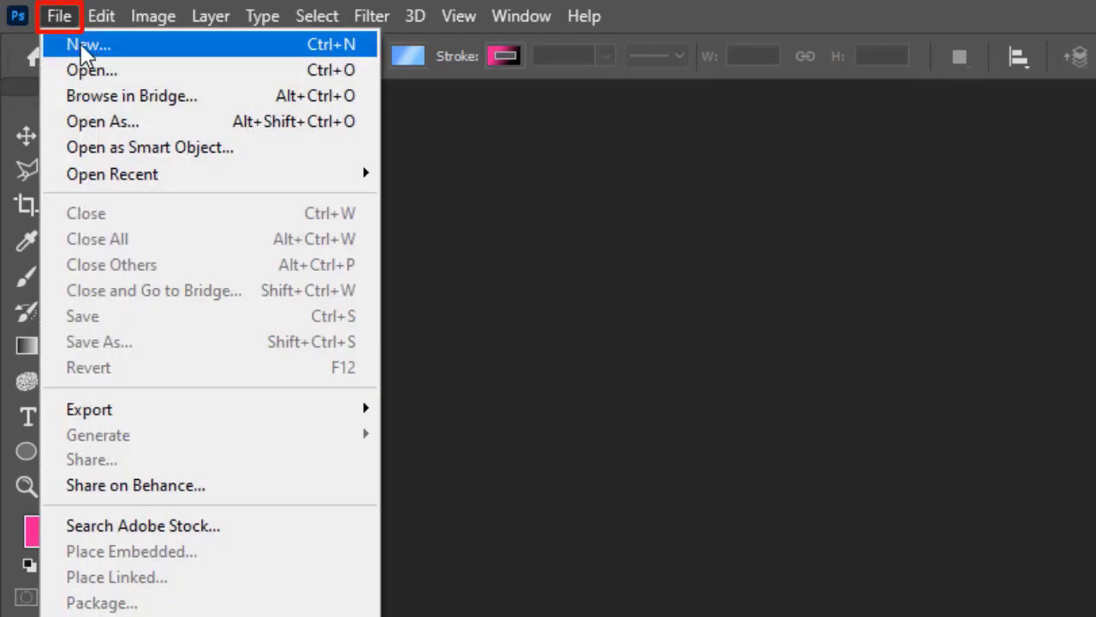
pyautogui.click(84, 46)
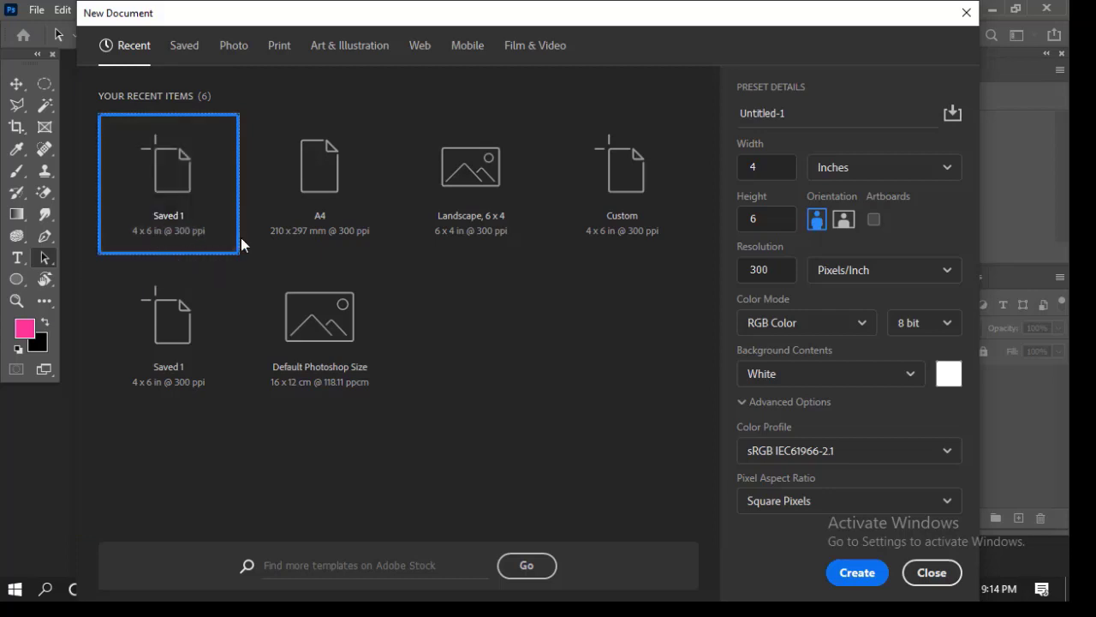
pyautogui.click(853, 574)
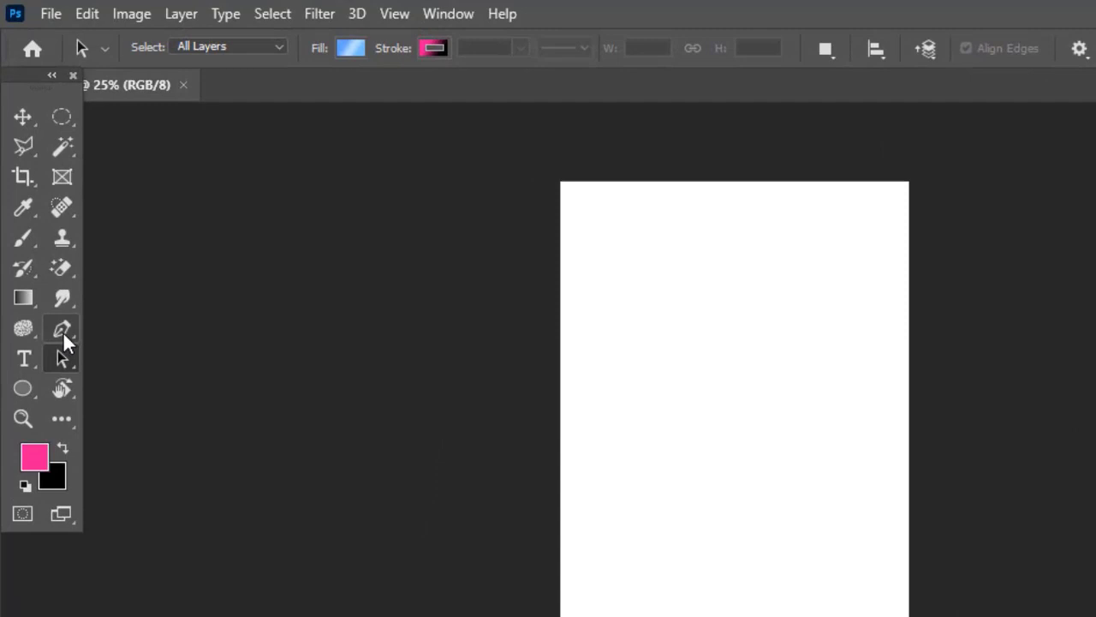
# Draw a closed, straight-sided path with eight anchor points on the white page using the Pen Tool in Path mode.
pyautogui.click(44, 236)
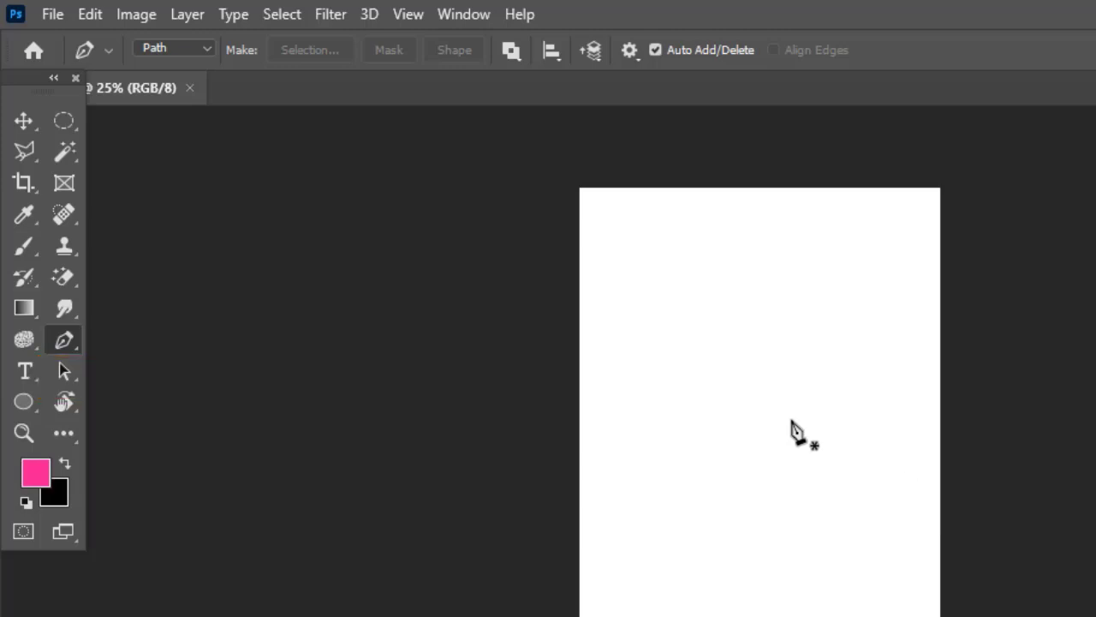
pyautogui.rightClick(65, 343)
pyautogui.click(137, 340)
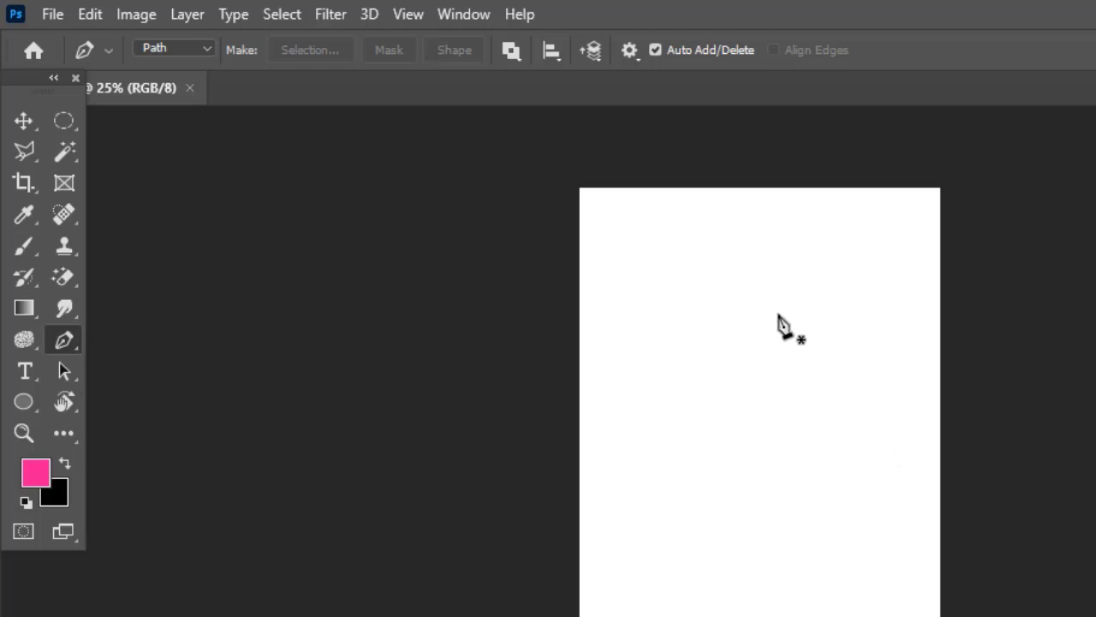
pyautogui.click(775, 309)
pyautogui.click(674, 323)
pyautogui.click(620, 403)
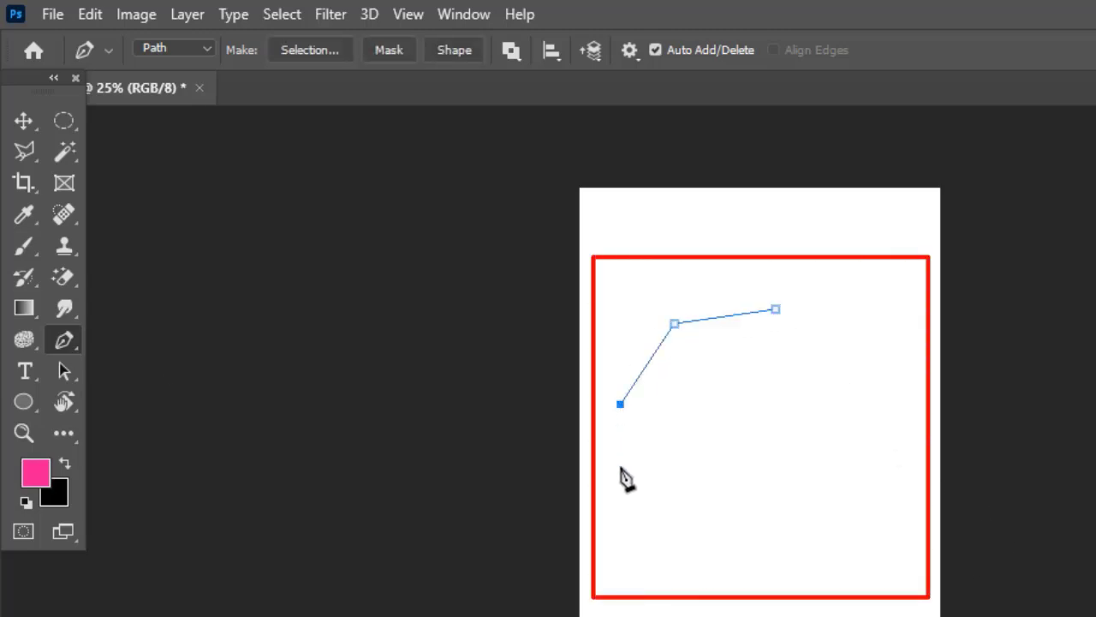
pyautogui.click(639, 512)
pyautogui.click(745, 559)
pyautogui.click(855, 477)
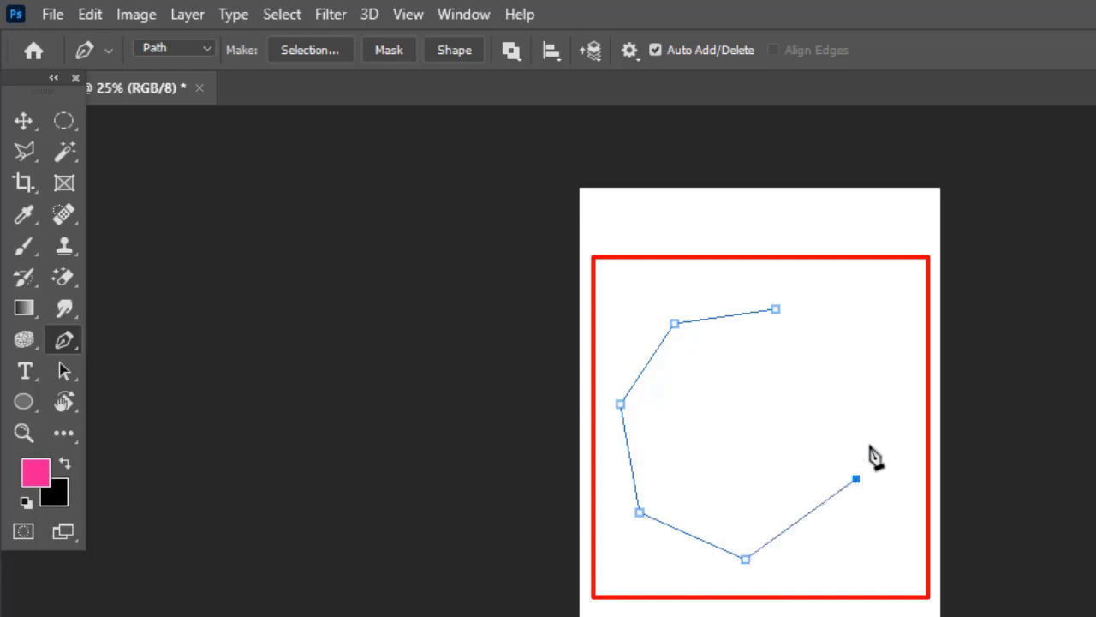
pyautogui.click(869, 377)
pyautogui.click(825, 330)
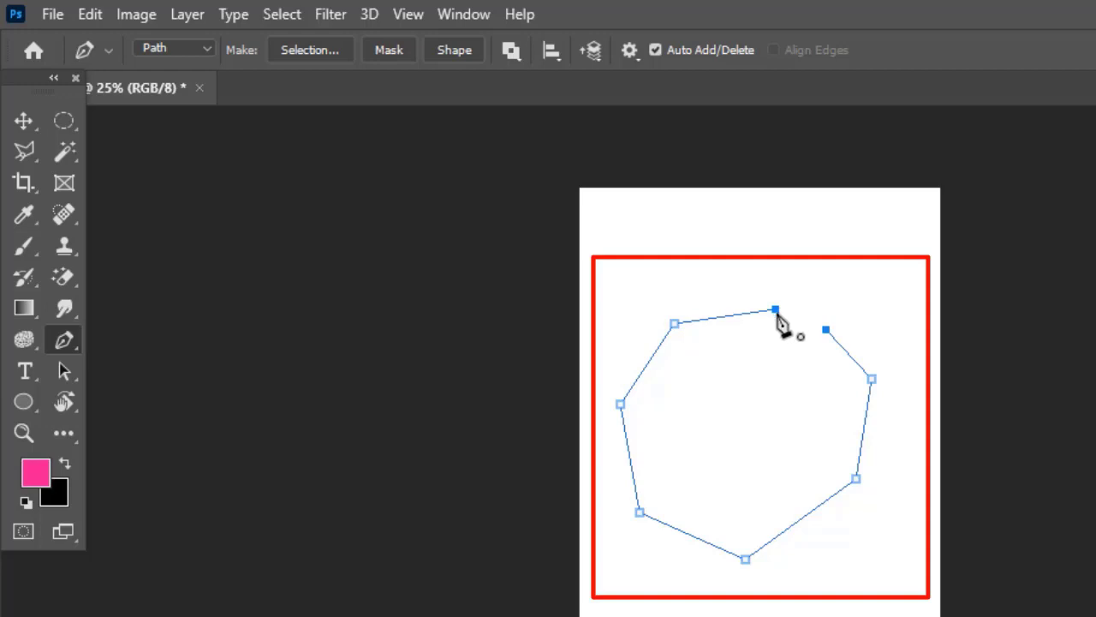
pyautogui.click(775, 310)
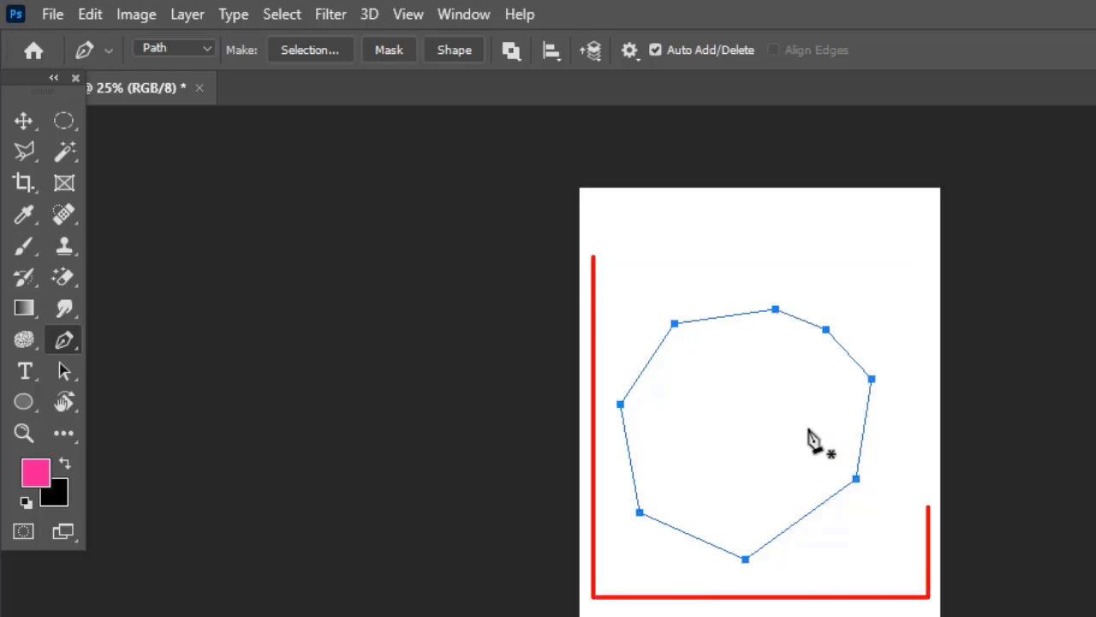
pyautogui.rightClick(730, 410)
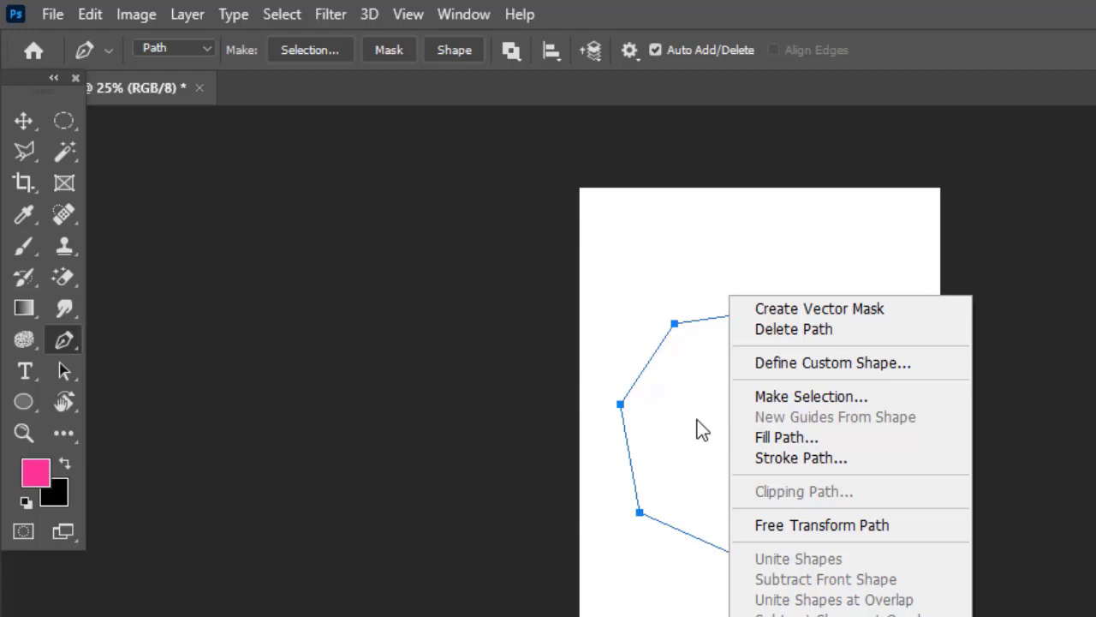
pyautogui.click(599, 555)
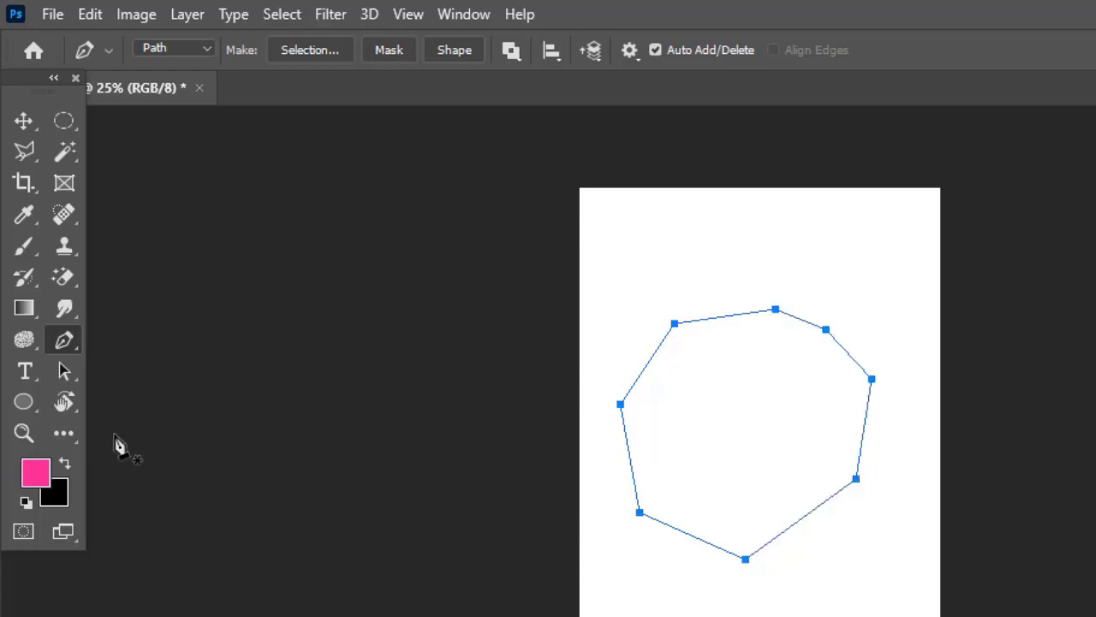
pyautogui.rightClick(66, 337)
# Move the whole eight-point path to the page's upper-left area, against the left page edge, with the Path Selection Tool.
pyautogui.rightClick(64, 370)
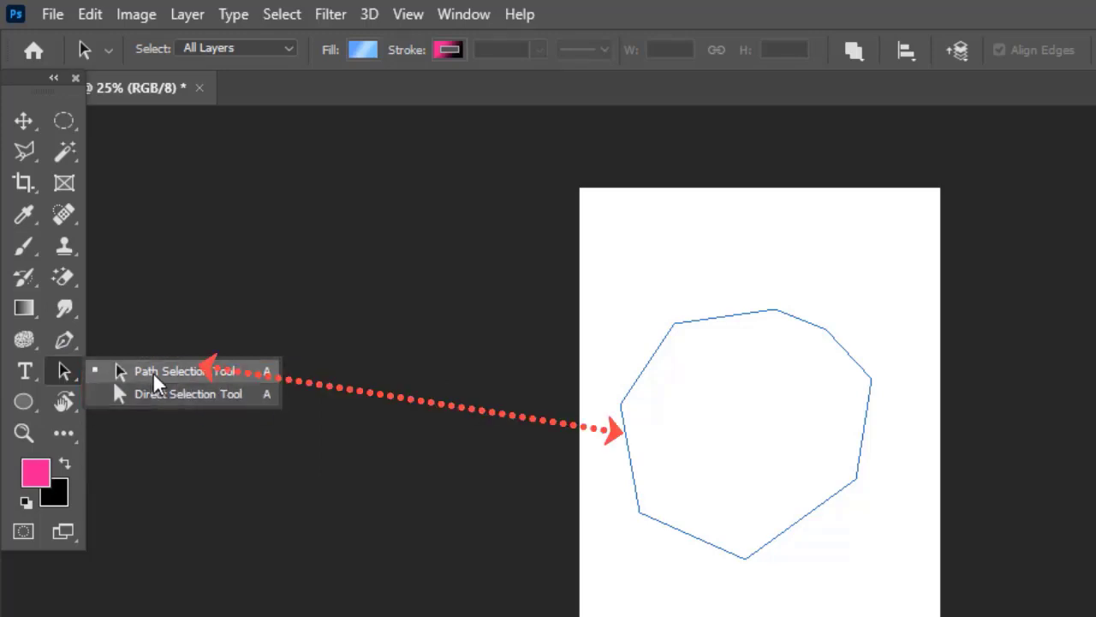
pyautogui.click(174, 374)
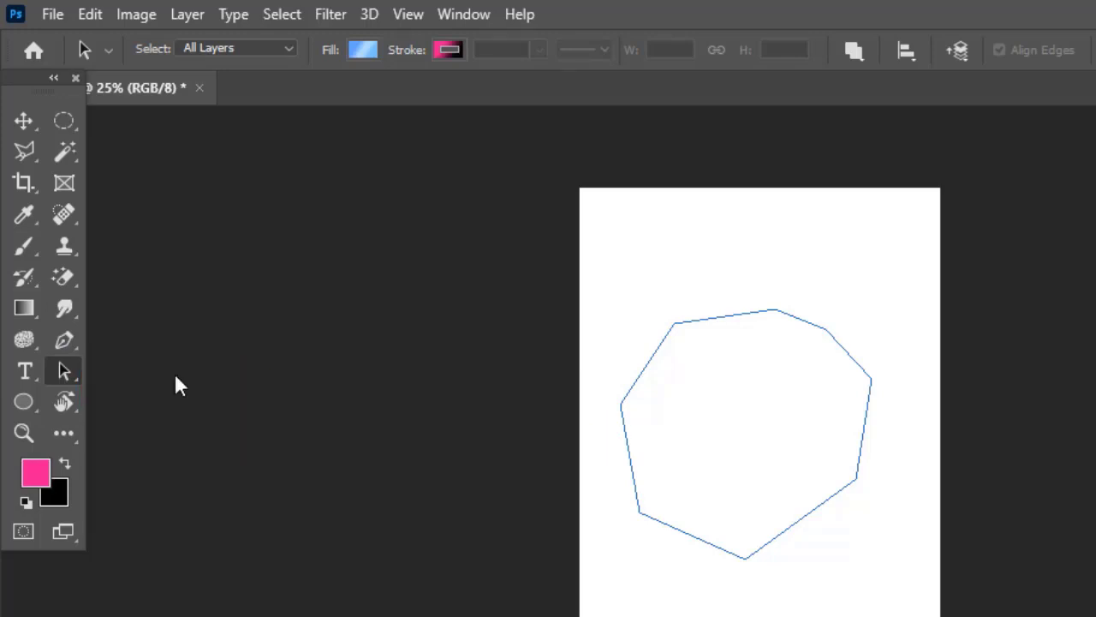
pyautogui.moveTo(752, 423); pyautogui.dragTo(776, 395)
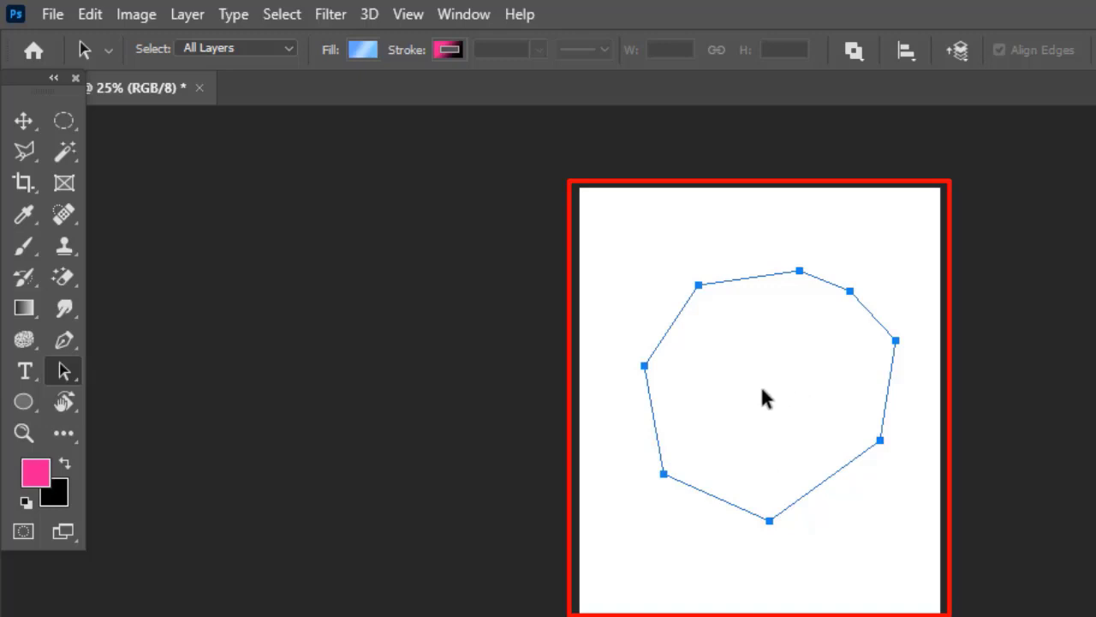
pyautogui.moveTo(773, 366); pyautogui.dragTo(713, 313)
pyautogui.rightClick(64, 370)
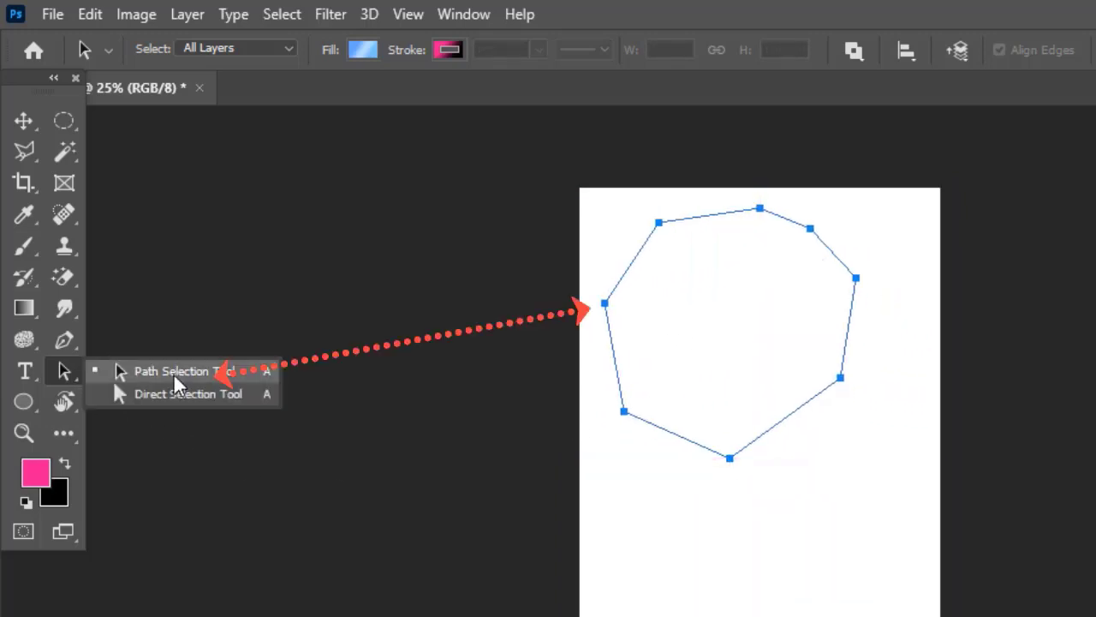
pyautogui.click(218, 377)
pyautogui.moveTo(725, 346); pyautogui.dragTo(698, 346)
# Draw a second closed path with six anchor points below the first, curving its lower-right side, using the Pen Tool.
pyautogui.click(56, 299)
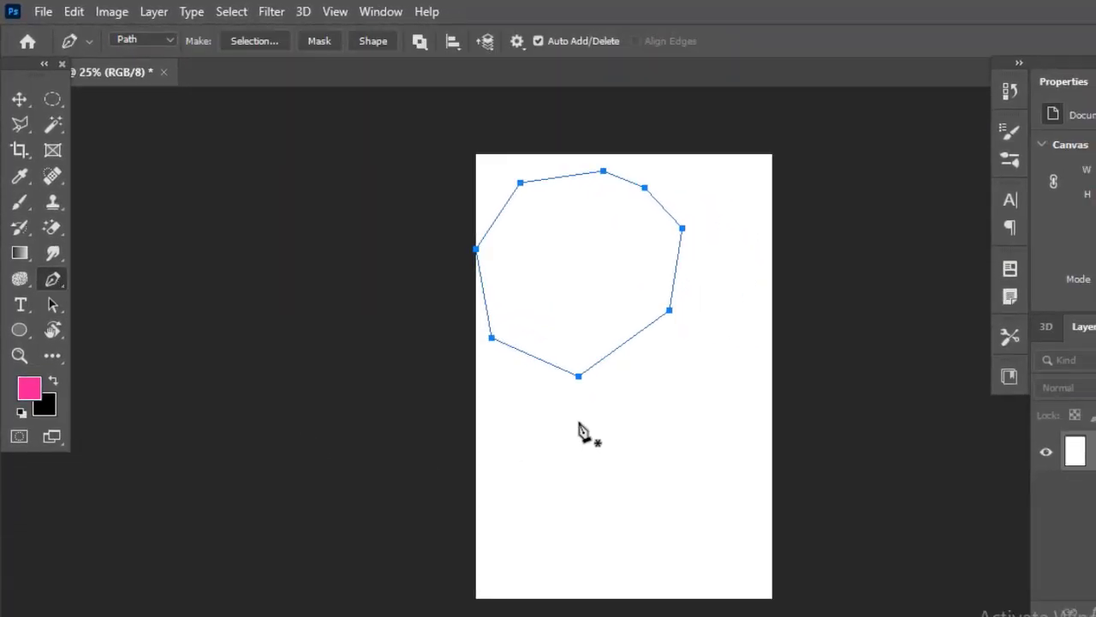
pyautogui.click(618, 452)
pyautogui.click(540, 544)
pyautogui.click(575, 602)
pyautogui.click(655, 575)
pyautogui.click(702, 481)
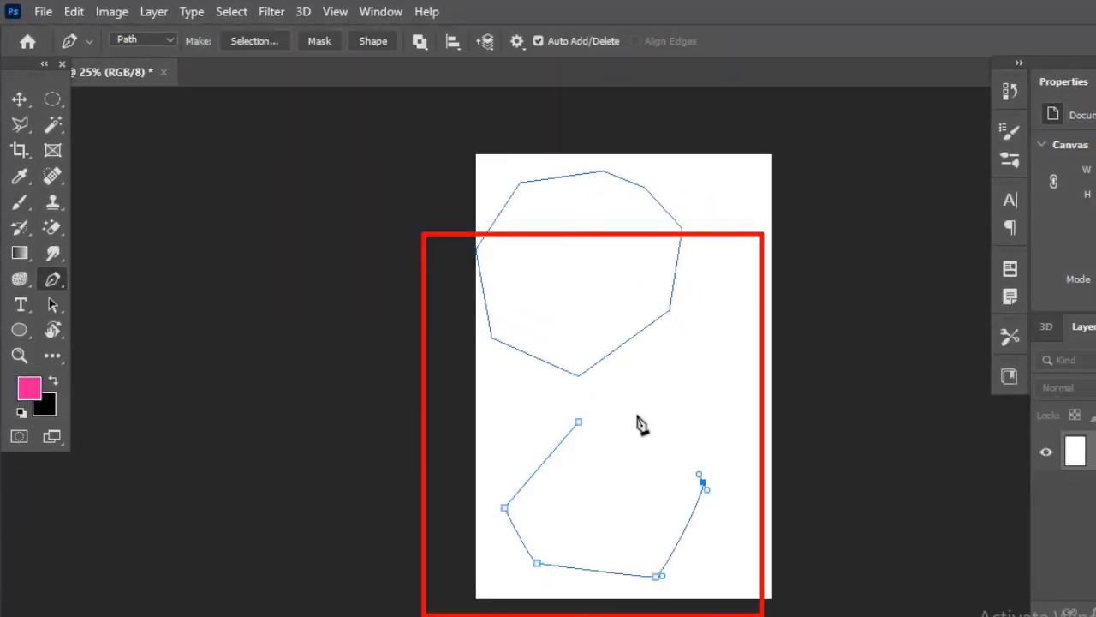
pyautogui.click(637, 415)
pyautogui.click(579, 423)
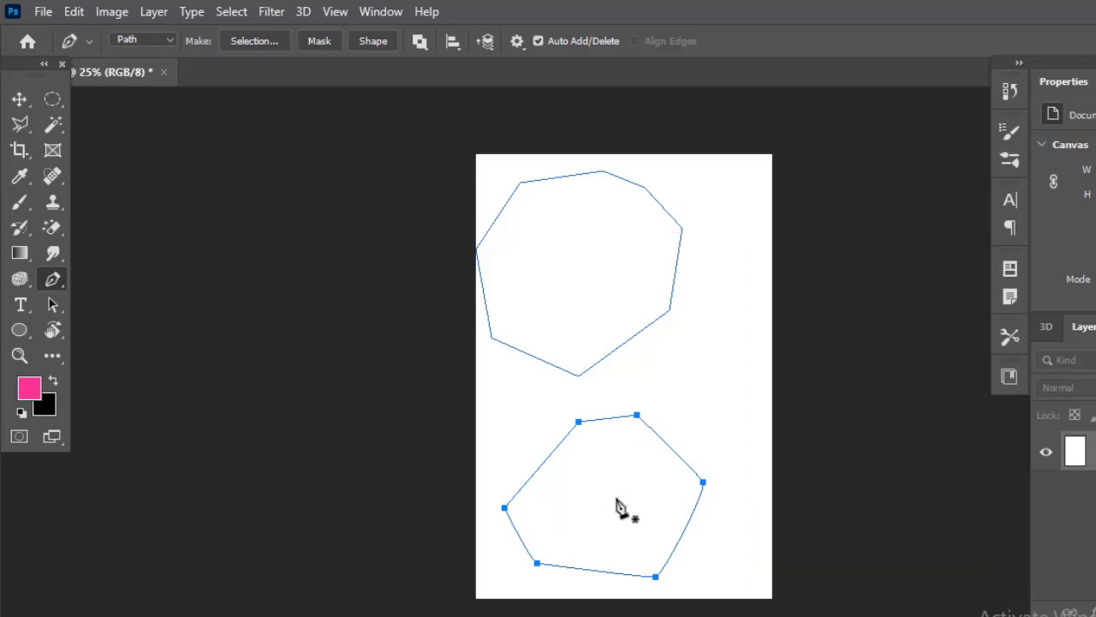
# Move the whole lower six-point path slightly up and to the right with the Path Selection Tool.
pyautogui.rightClick(56, 283)
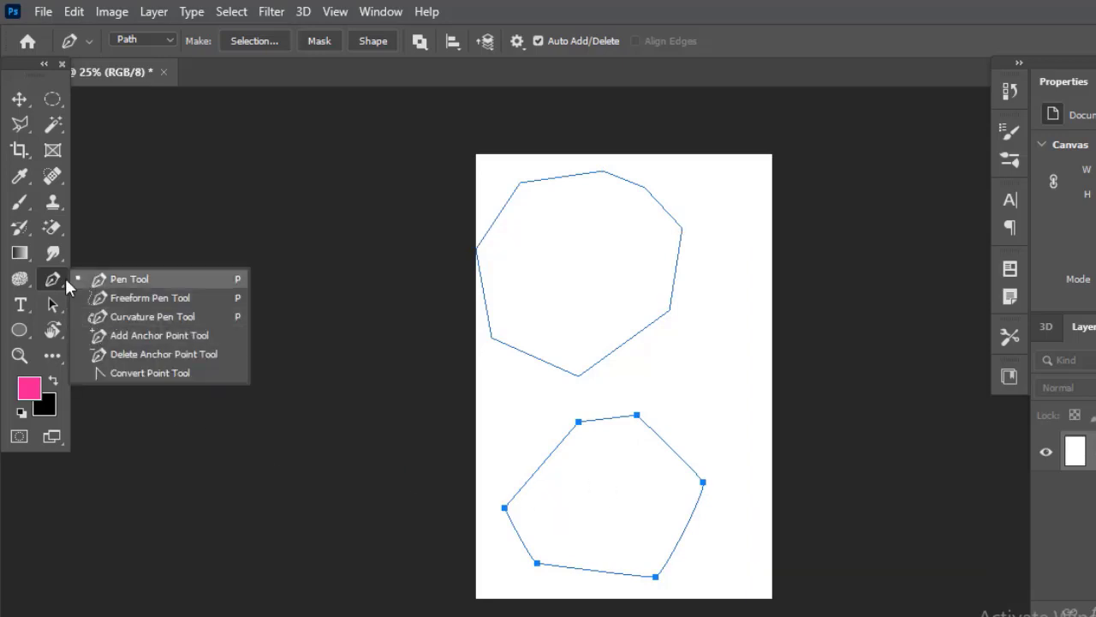
pyautogui.click(59, 287)
pyautogui.click(52, 307)
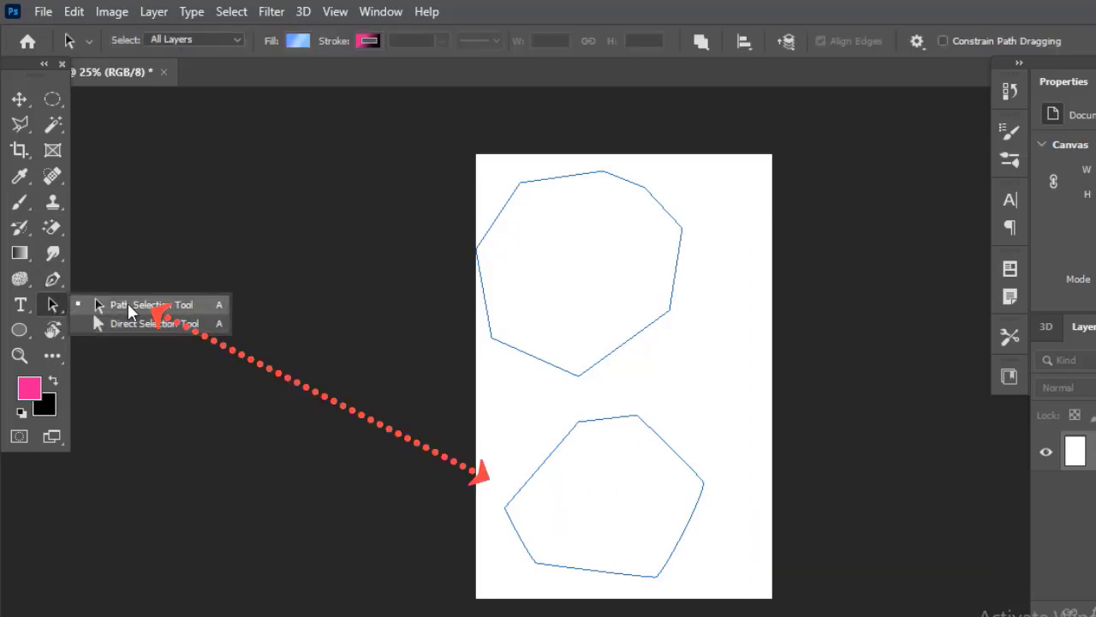
pyautogui.click(128, 304)
pyautogui.moveTo(522, 540)
pyautogui.mouseDown()
pyautogui.moveTo(616, 489)
pyautogui.moveTo(586, 512)
pyautogui.moveTo(690, 280)
pyautogui.moveTo(519, 547)
pyautogui.moveTo(537, 532)
pyautogui.mouseUp()
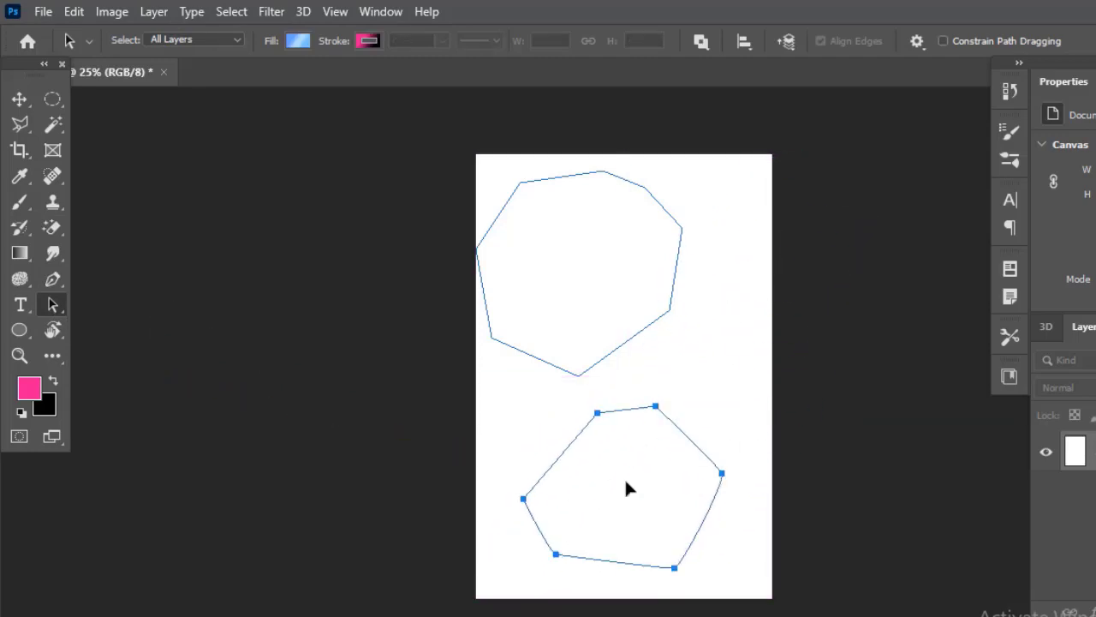
pyautogui.click(52, 279)
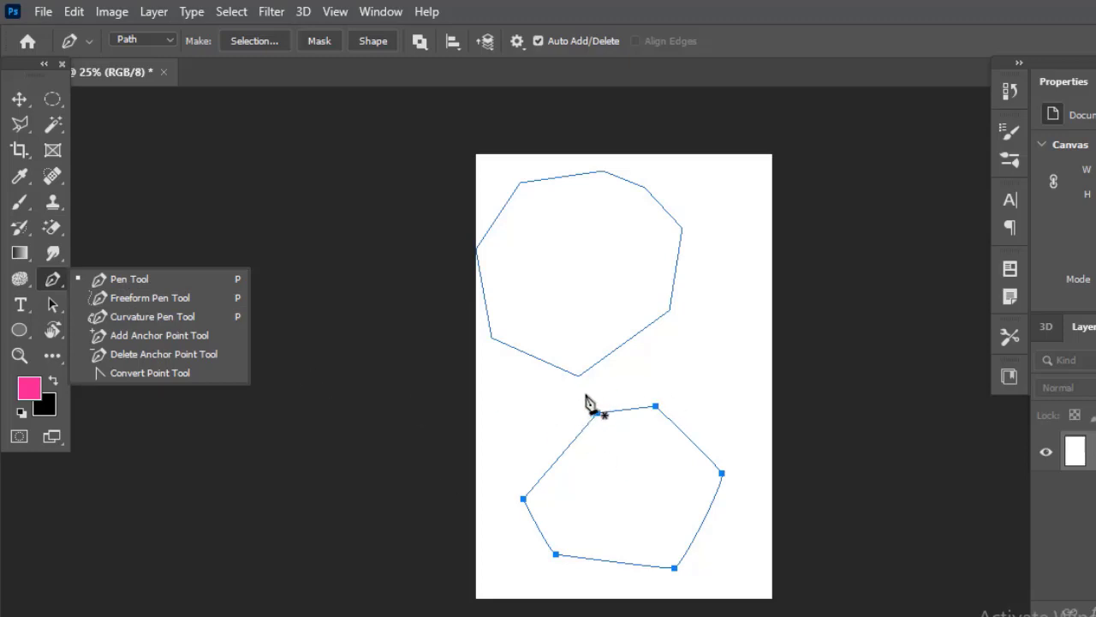
pyautogui.click(53, 304)
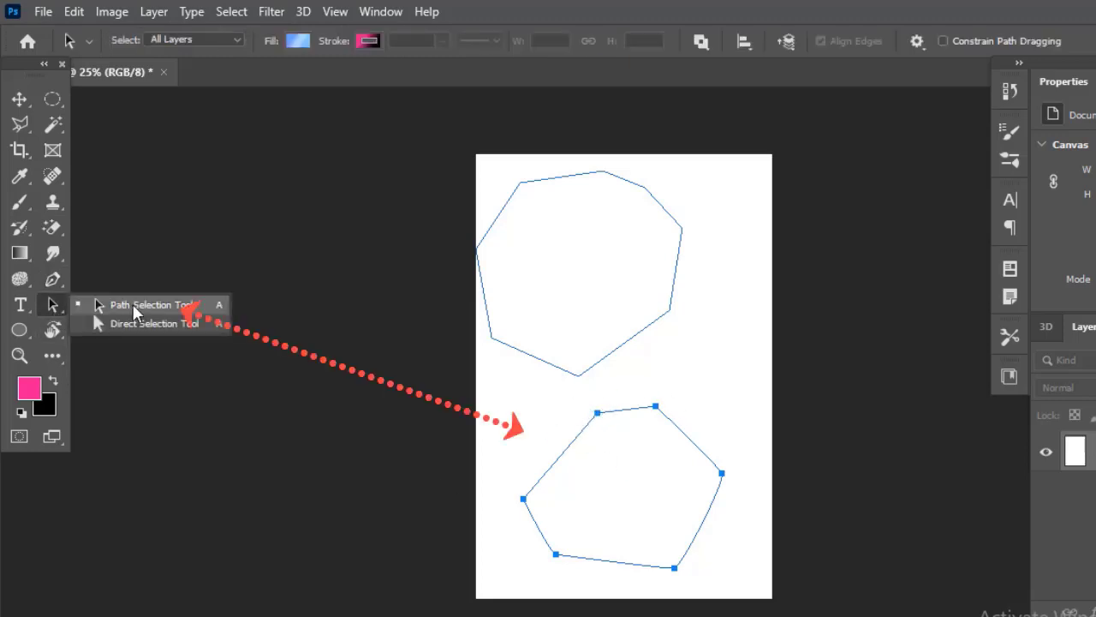
pyautogui.click(132, 303)
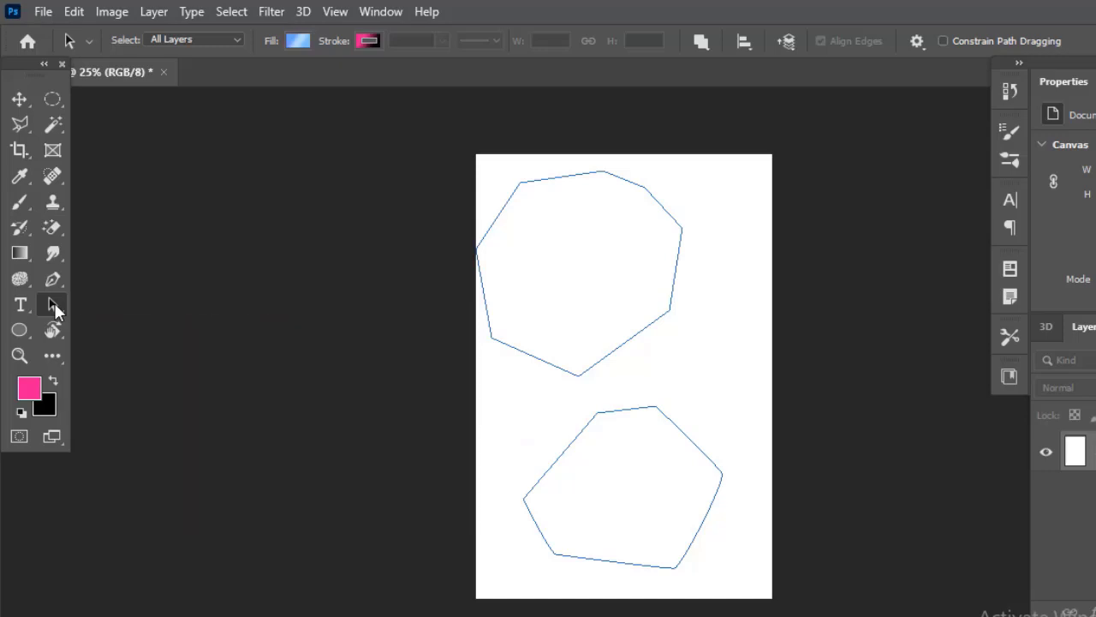
pyautogui.rightClick(54, 302)
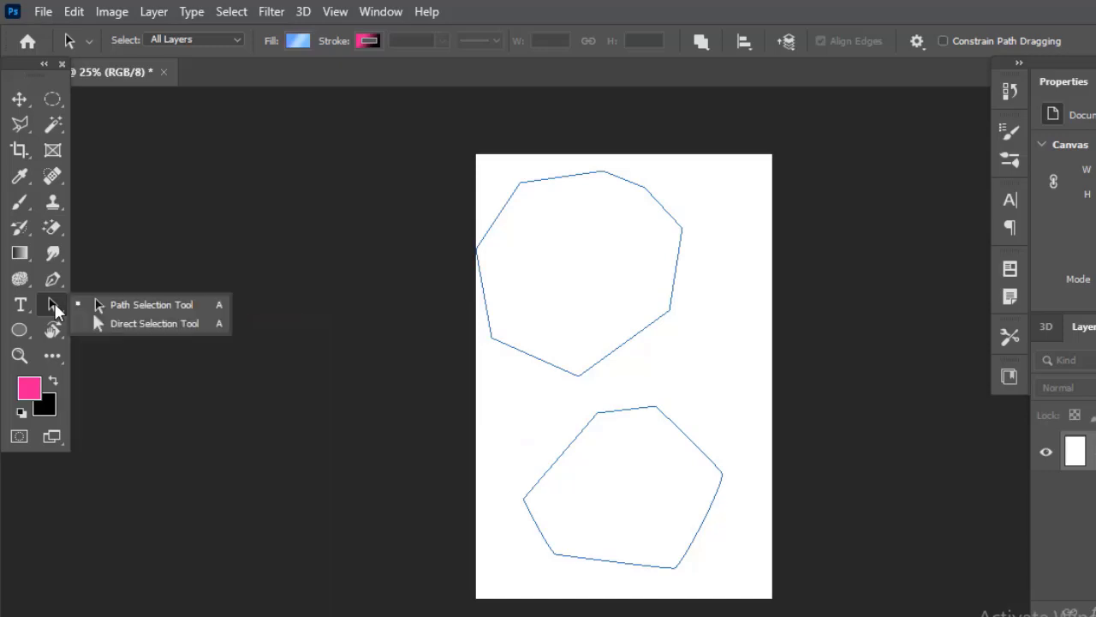
# Select the upper path's upper-left and bottom anchor points together with the Direct Selection Tool.
pyautogui.click(166, 325)
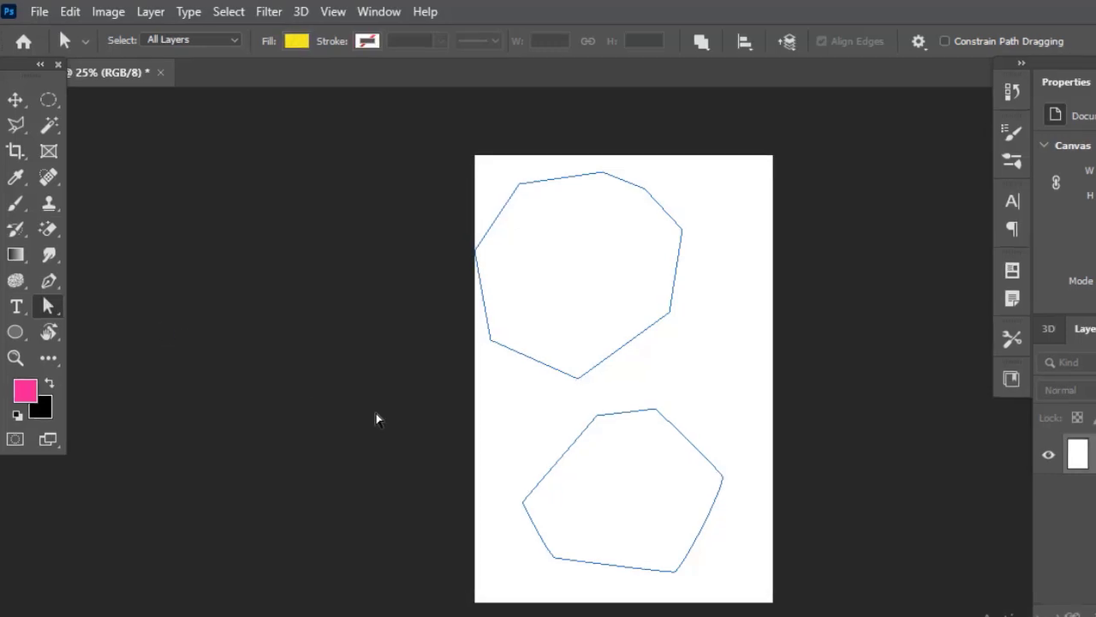
pyautogui.moveTo(566, 271); pyautogui.dragTo(604, 299)
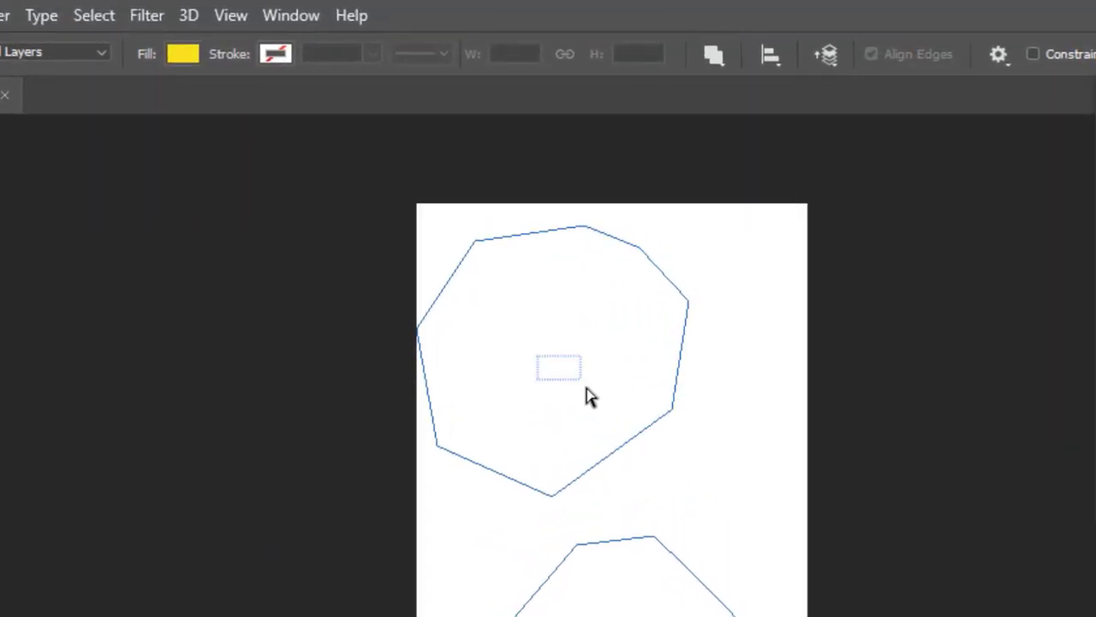
pyautogui.moveTo(589, 395); pyautogui.dragTo(589, 395)
pyautogui.click(475, 242)
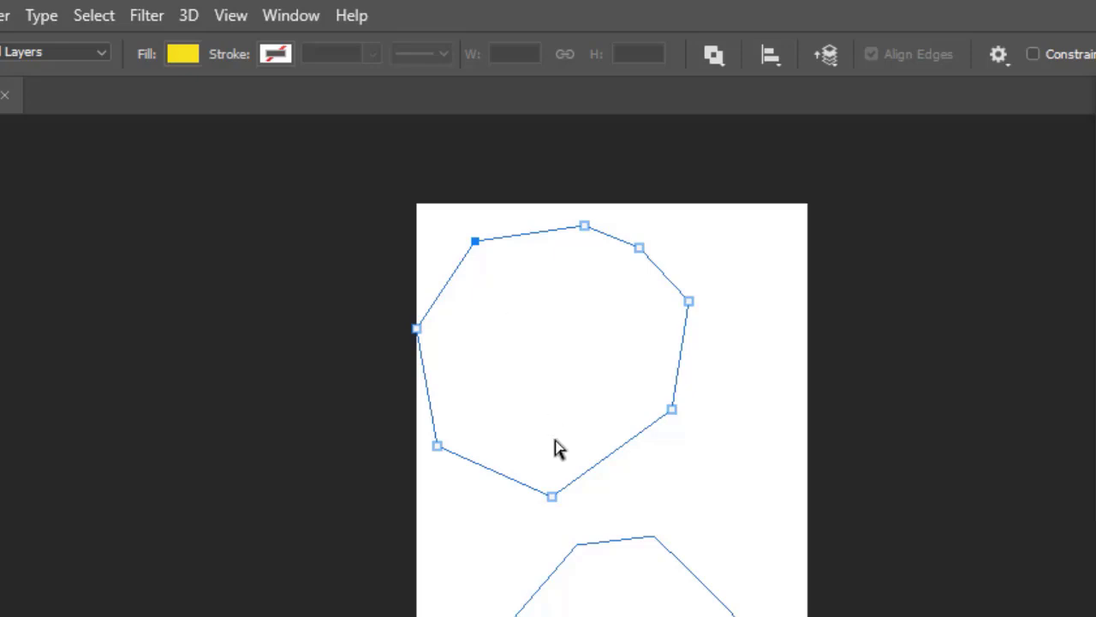
pyautogui.keyDown('shift'); pyautogui.click(552, 497); pyautogui.keyUp('shift')
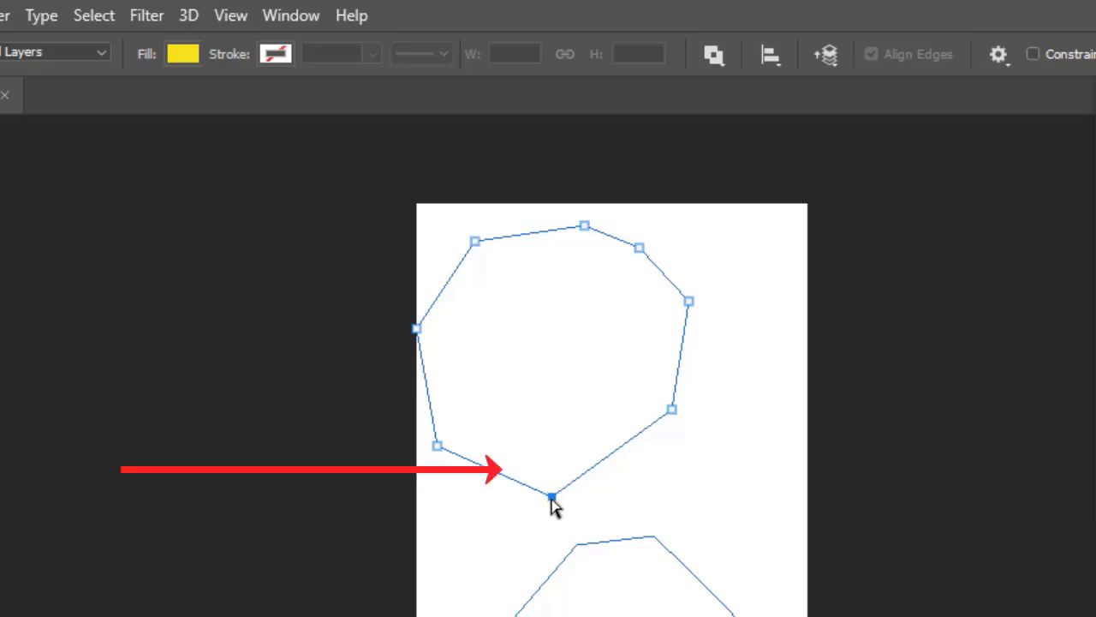
pyautogui.click(476, 242)
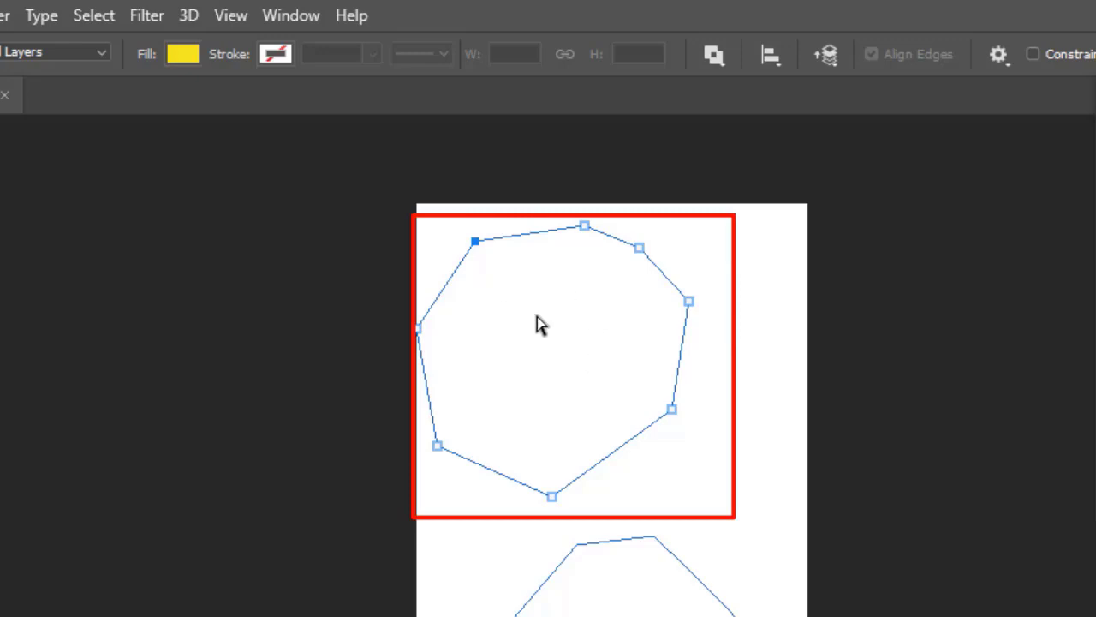
pyautogui.keyDown('shift'); pyautogui.click(551, 497); pyautogui.keyUp('shift')
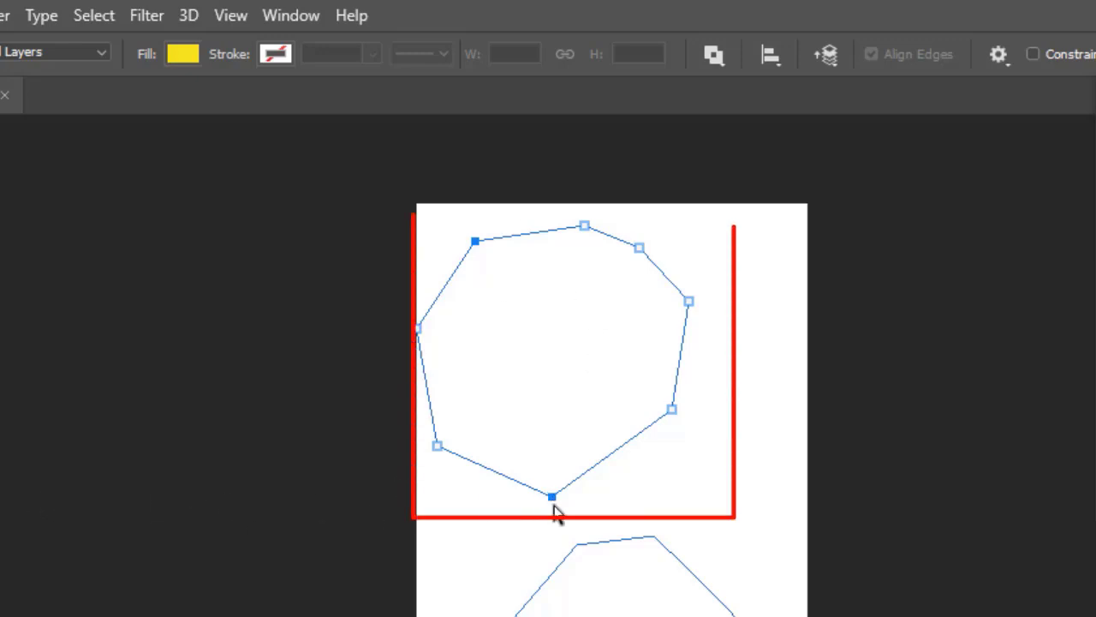
# Move the upper path's bottom anchor up inside the shape, and lower its upper-left and top anchors slightly.
pyautogui.moveTo(554, 496)
pyautogui.mouseDown()
pyautogui.moveTo(560, 457)
pyautogui.moveTo(537, 387)
pyautogui.moveTo(541, 290)
pyautogui.mouseUp()
pyautogui.keyDown('shift'); pyautogui.click(475, 243); pyautogui.keyUp('shift')
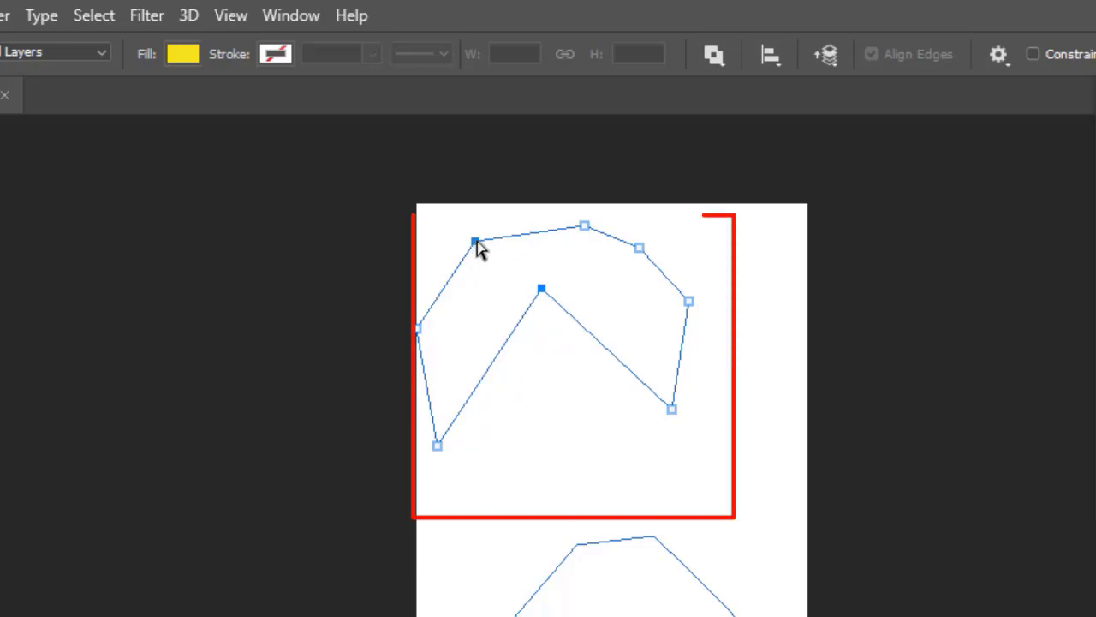
pyautogui.moveTo(476, 242); pyautogui.dragTo(475, 269)
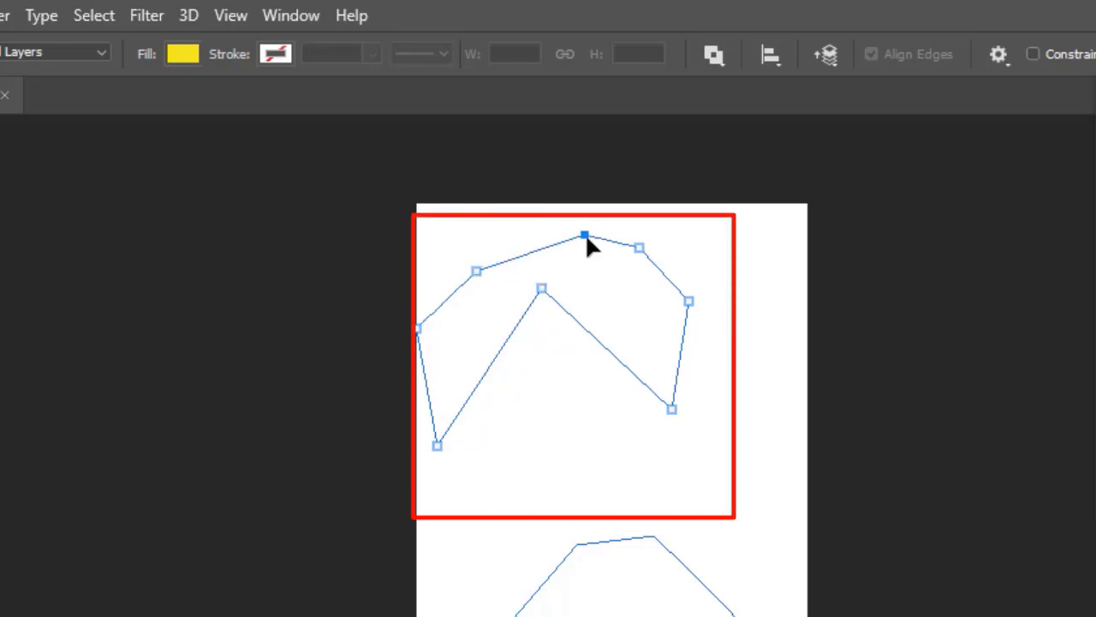
pyautogui.moveTo(584, 226); pyautogui.dragTo(586, 254)
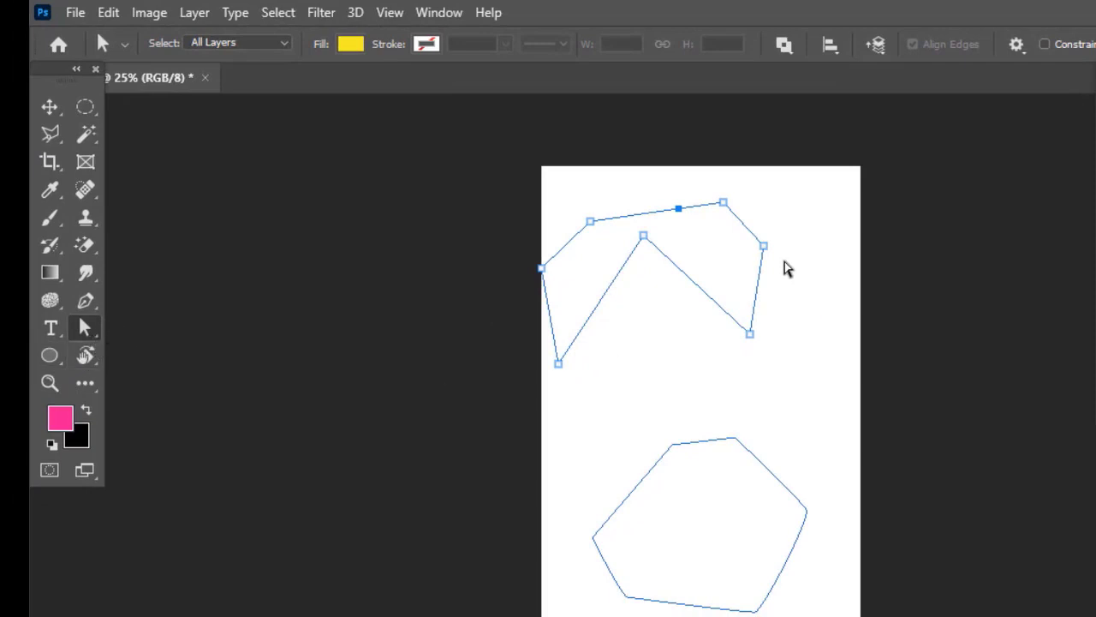
# Reshape the upper path into a self-crossing zigzag by pulling upper anchors down and moving the inner anchor toward the left page edge.
pyautogui.moveTo(724, 212); pyautogui.dragTo(666, 385)
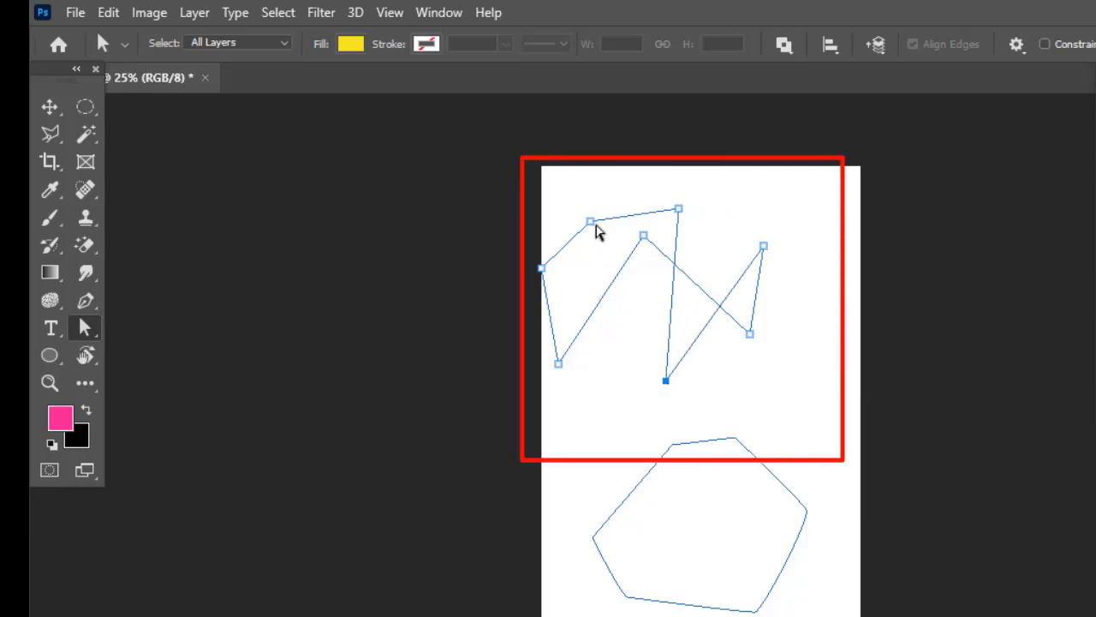
pyautogui.moveTo(591, 224)
pyautogui.mouseDown()
pyautogui.moveTo(623, 358)
pyautogui.moveTo(613, 329)
pyautogui.mouseUp()
pyautogui.moveTo(643, 235); pyautogui.dragTo(611, 255)
pyautogui.moveTo(665, 380); pyautogui.dragTo(688, 341)
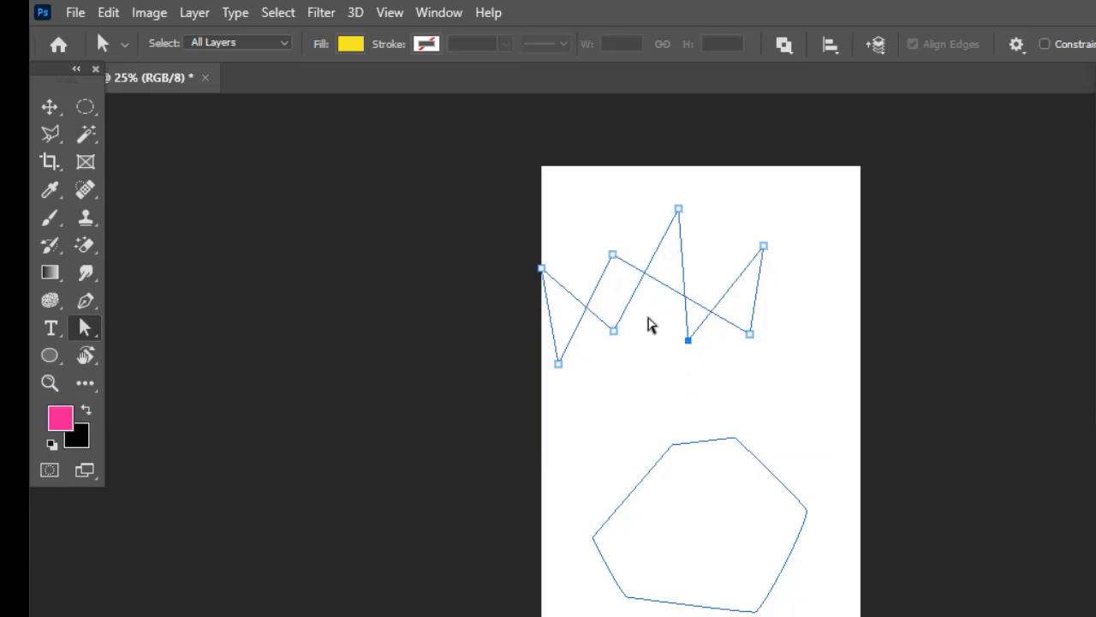
# Fill the zigzag path with the black background color through a new anti-aliased selection with a 0.9-pixel feather radius, and deselect it.
pyautogui.rightClick(616, 308)
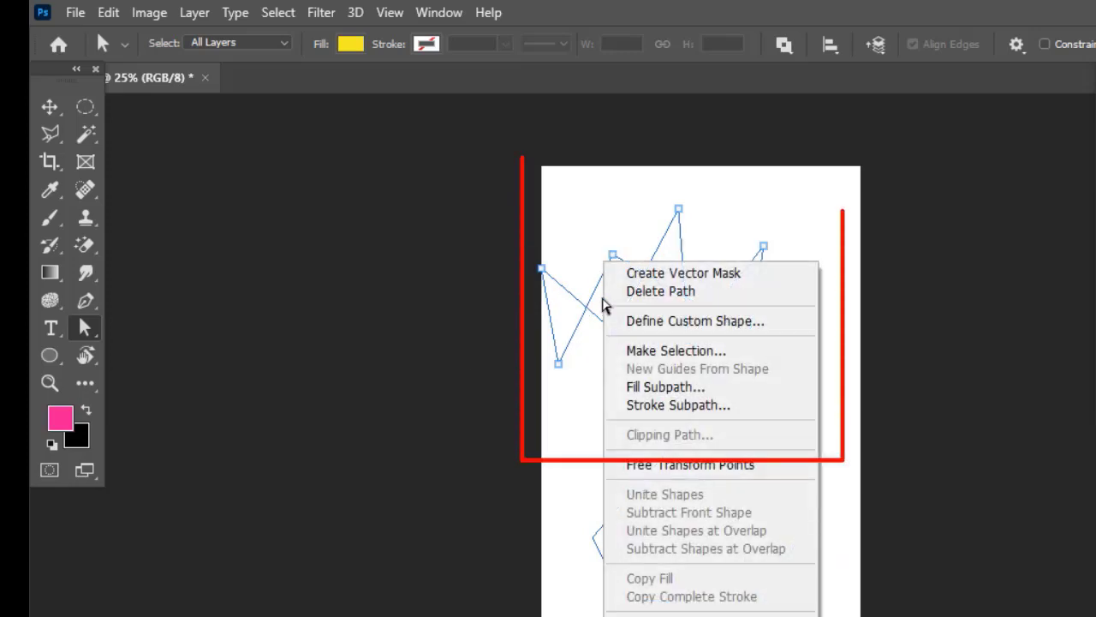
pyautogui.click(602, 310)
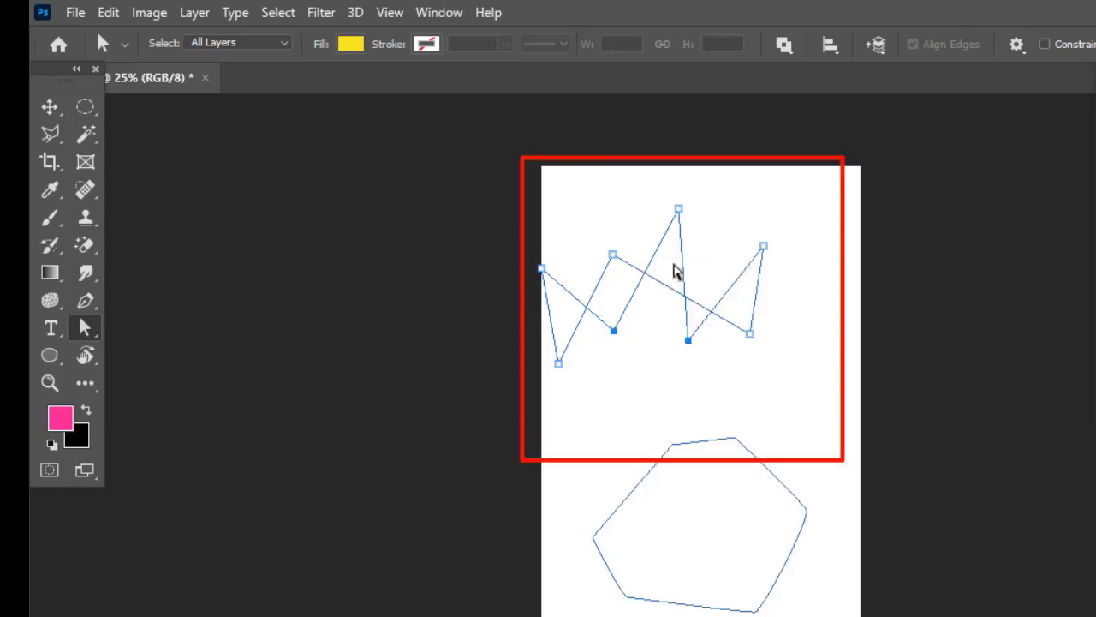
pyautogui.rightClick(670, 268)
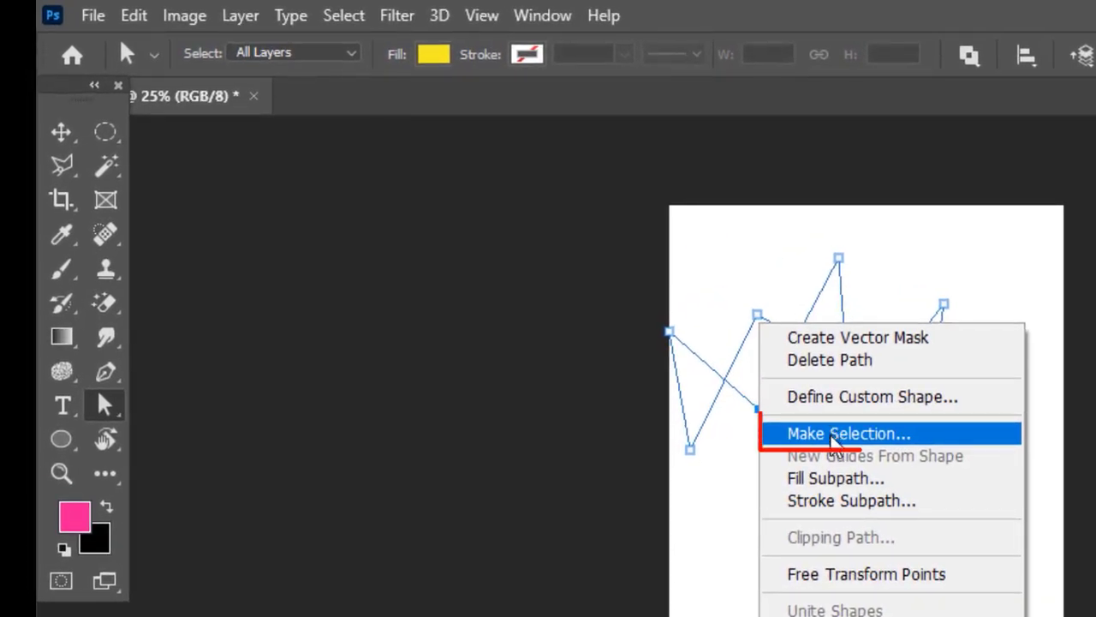
pyautogui.click(830, 435)
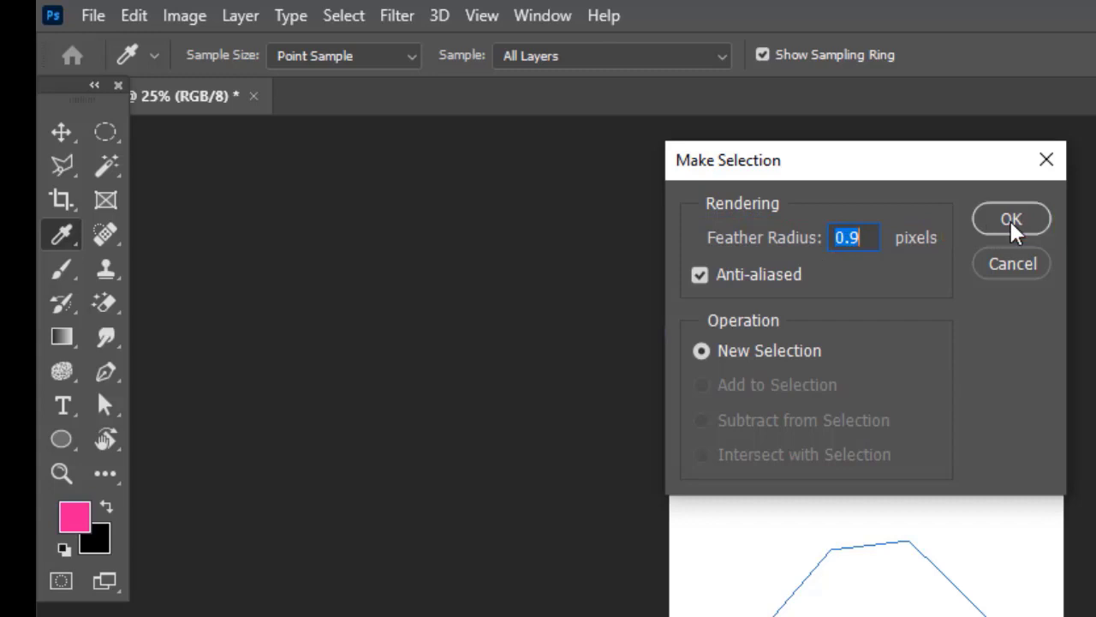
pyautogui.click(1010, 220)
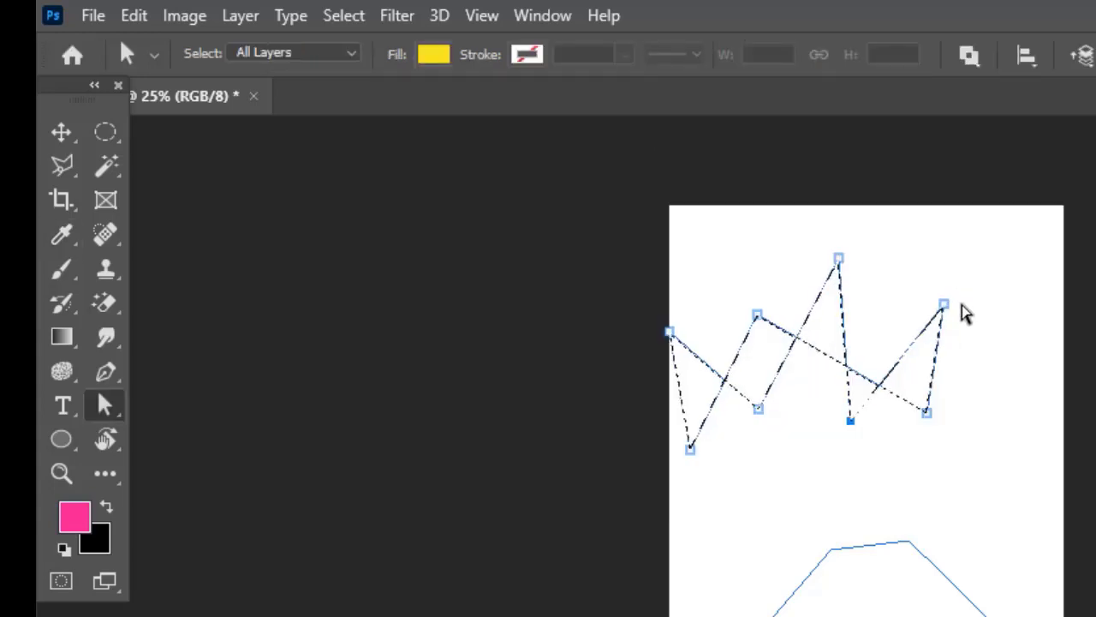
pyautogui.hotkey('ctrl', 'BackSpace')
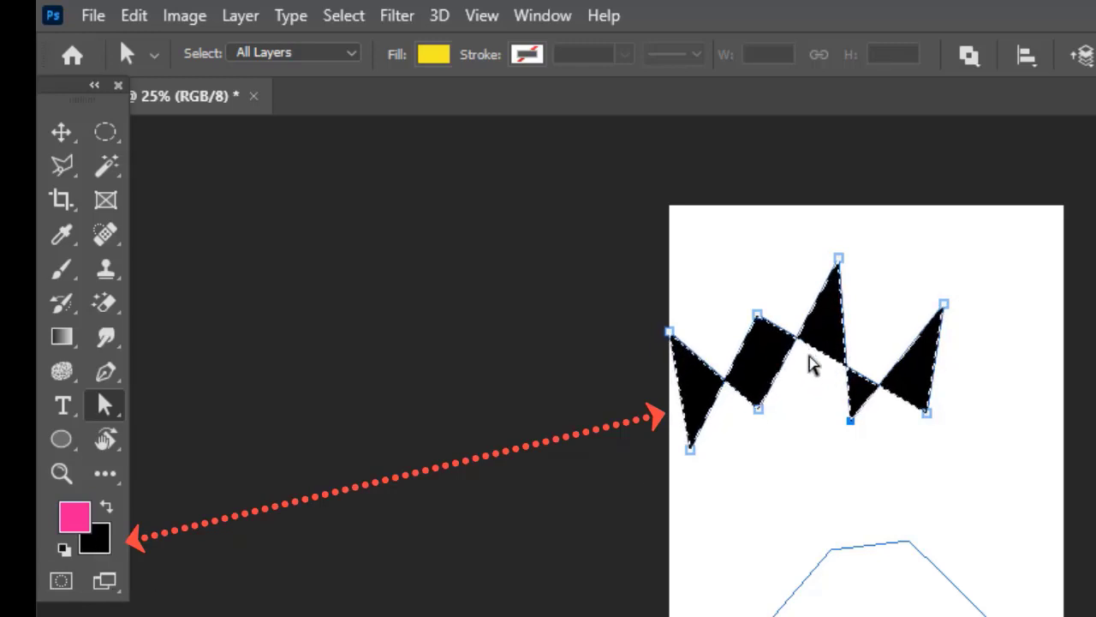
pyautogui.hotkey('ctrl', 'd')
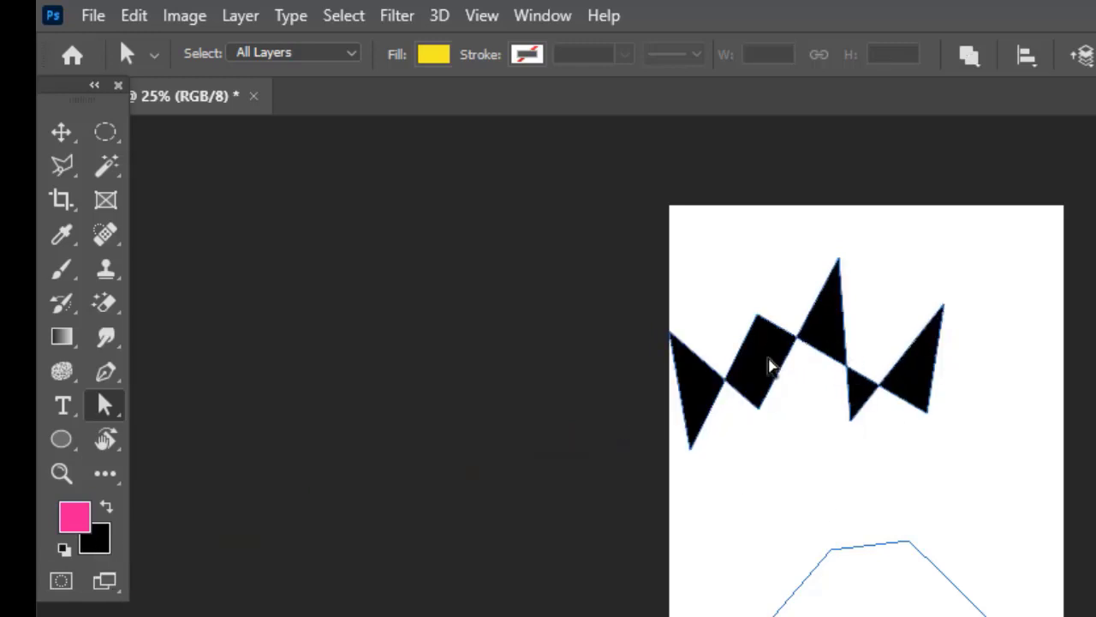
# Delete the paths with the Path Selection Tool active and clear the black zigzag fill from the page.
pyautogui.rightClick(105, 408)
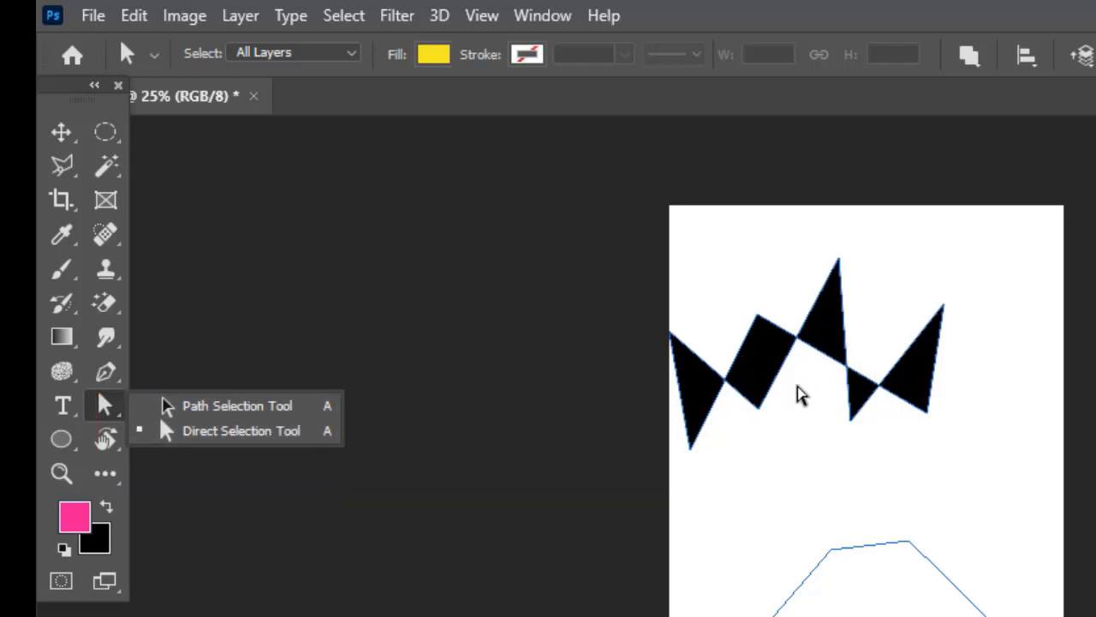
pyautogui.click(214, 407)
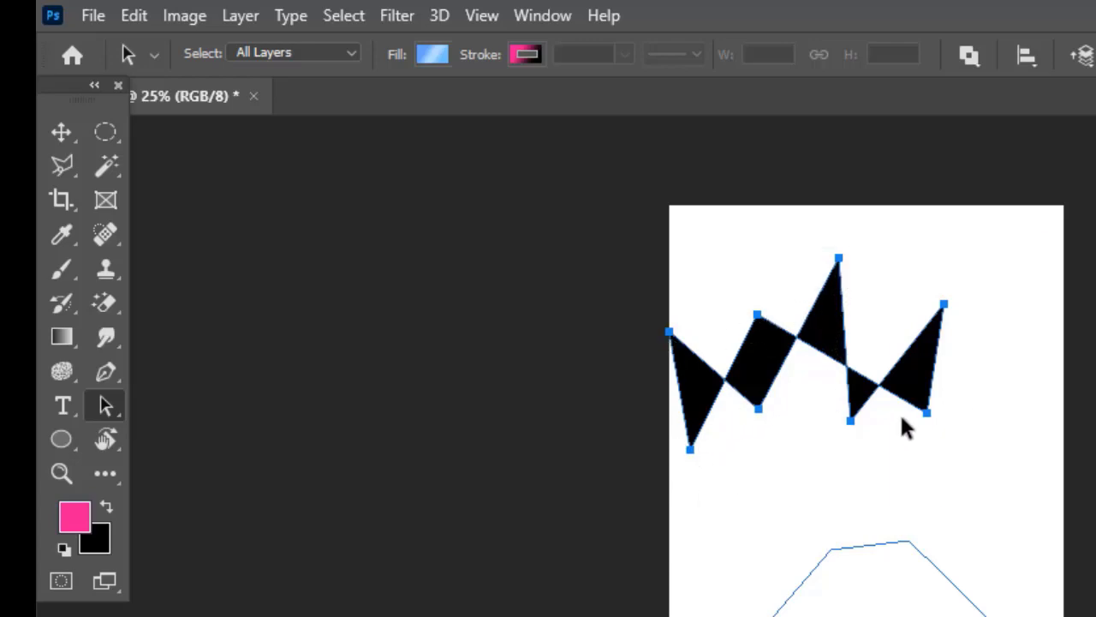
pyautogui.rightClick(835, 335)
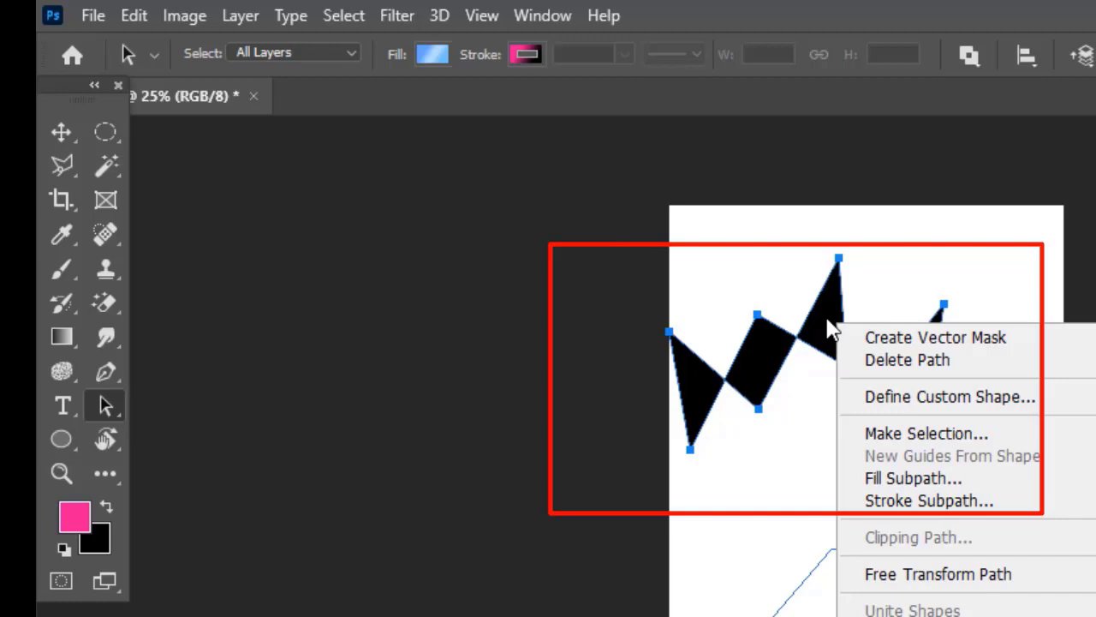
pyautogui.click(908, 360)
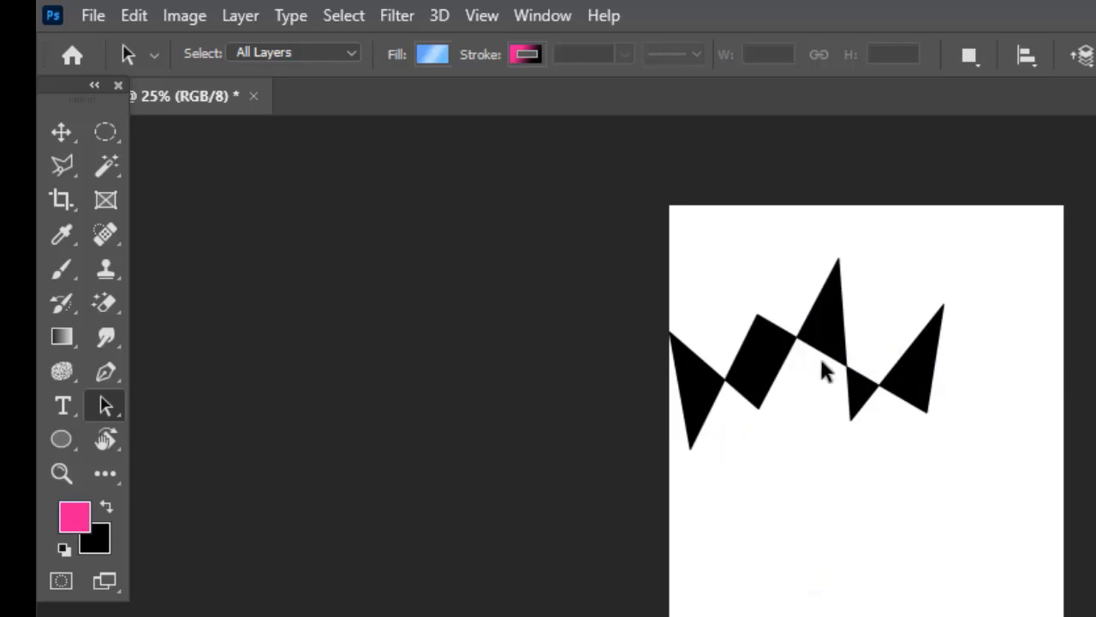
pyautogui.press('Delete')
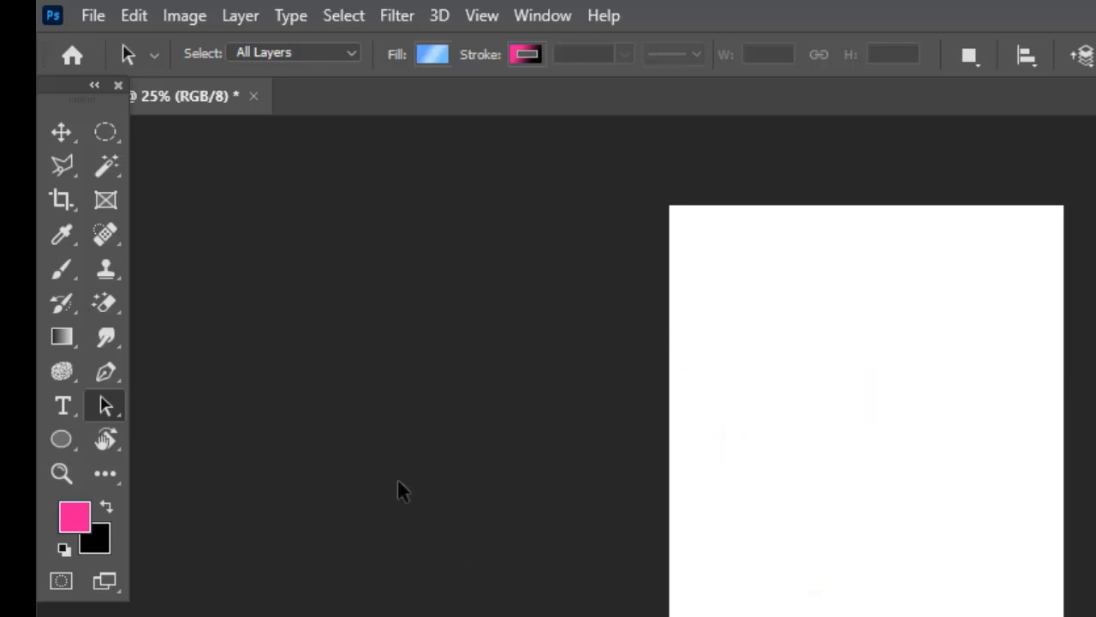
# Draw a pink ellipse about 620 by 552 px near the page's center using the Ellipse Tool in Shape mode.
pyautogui.click(104, 367)
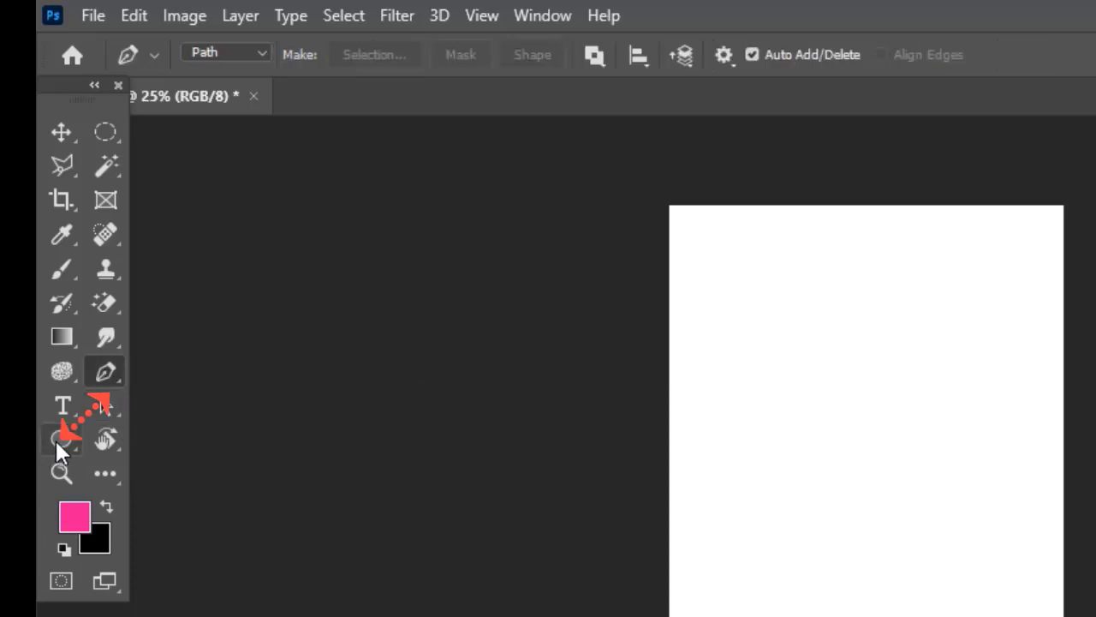
pyautogui.click(56, 440)
pyautogui.click(108, 373)
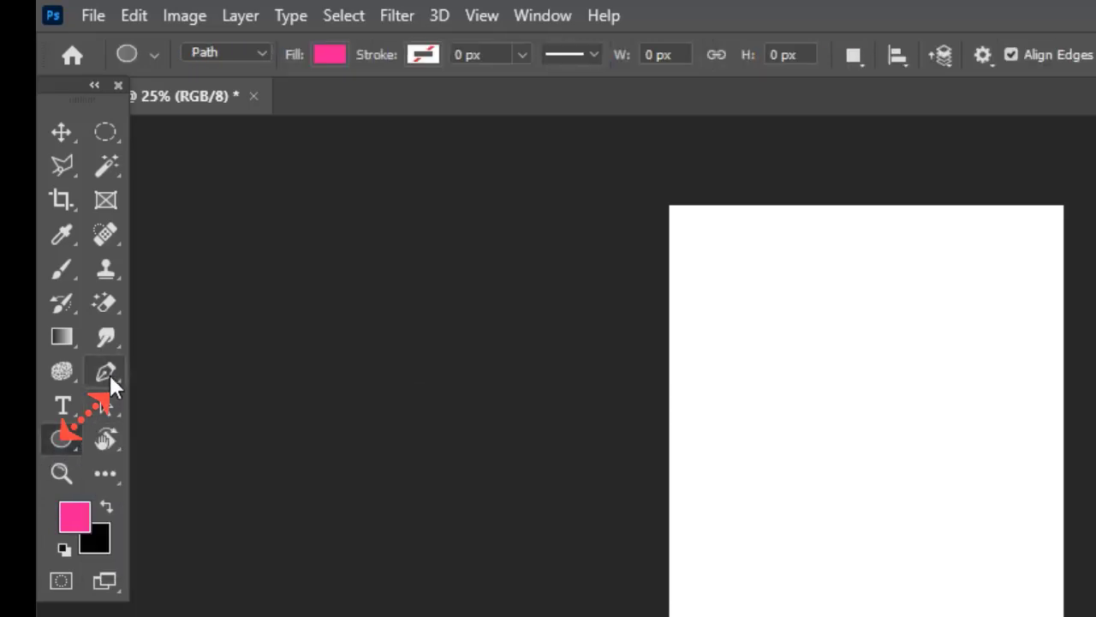
pyautogui.click(62, 439)
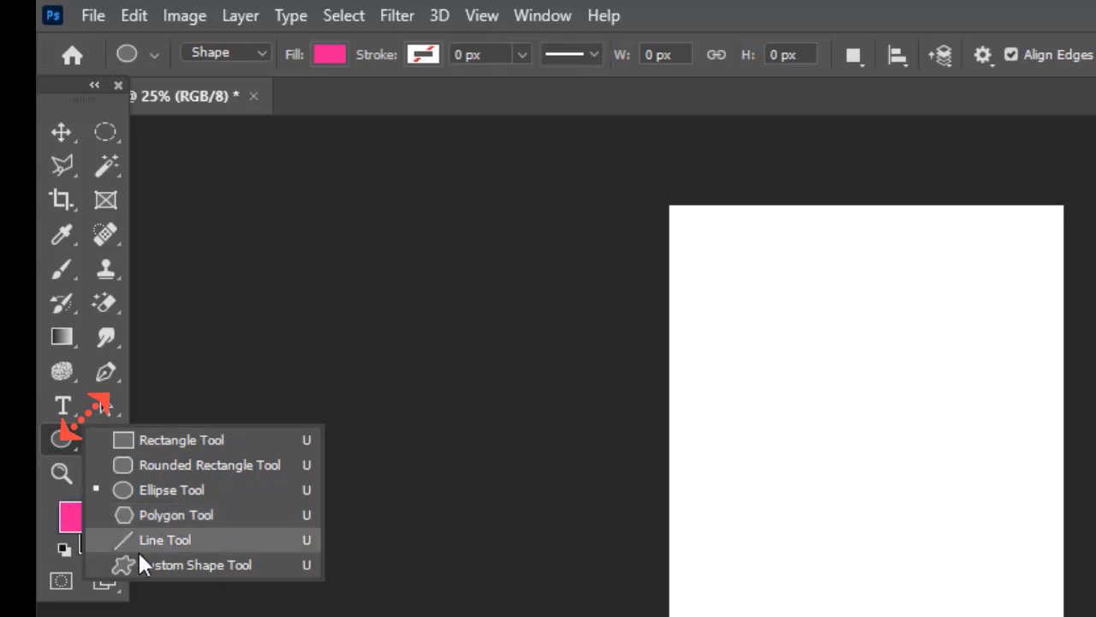
pyautogui.click(158, 489)
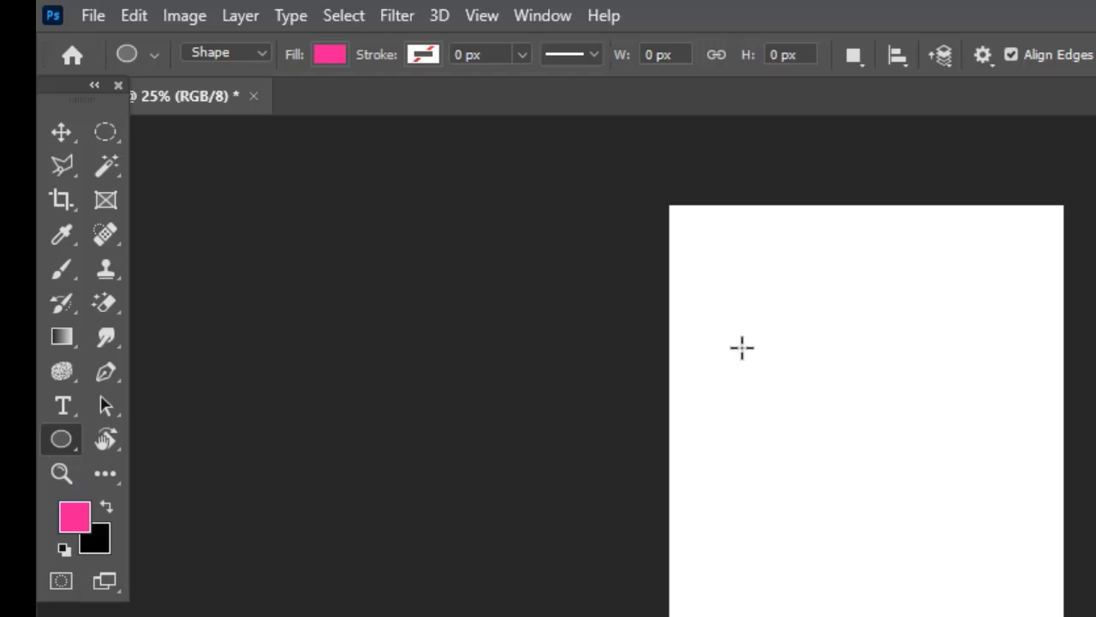
pyautogui.moveTo(741, 347)
pyautogui.mouseDown()
pyautogui.moveTo(859, 453)
pyautogui.moveTo(903, 514)
pyautogui.moveTo(945, 526)
pyautogui.mouseUp()
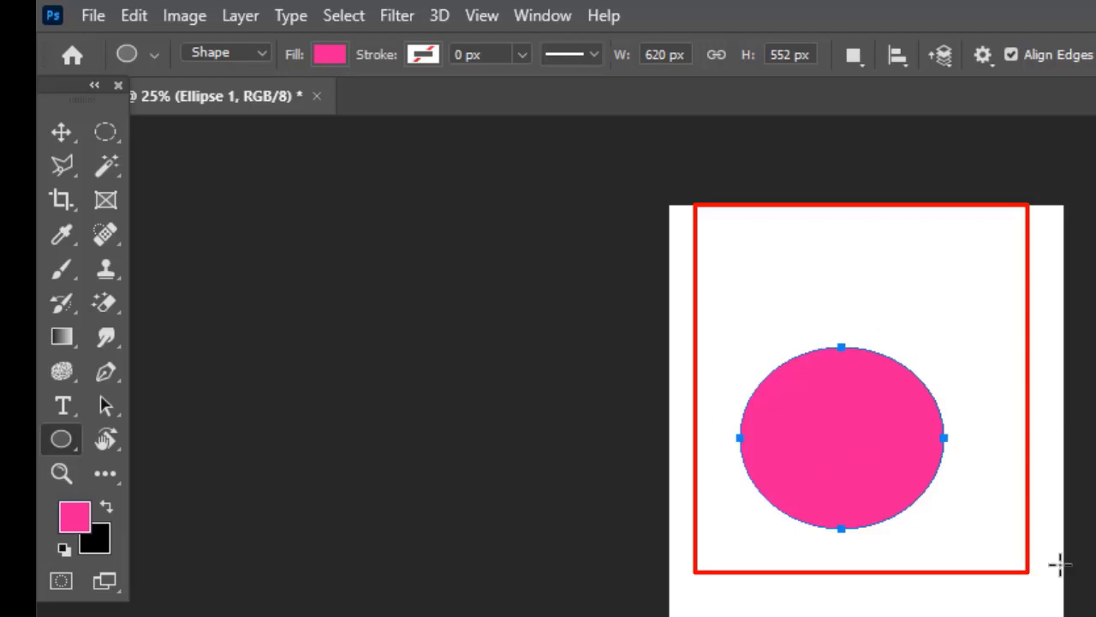
# Move the whole ellipse to the page's upper-left corner, toward the lower right, and back near its original position with the Path Selection Tool.
pyautogui.click(105, 405)
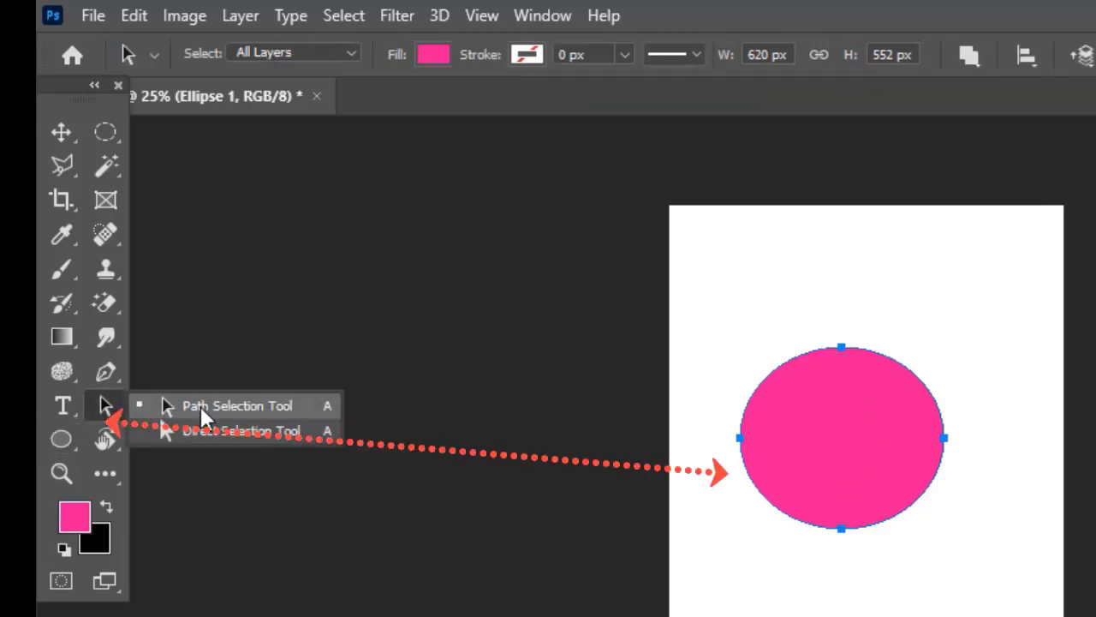
pyautogui.click(201, 407)
pyautogui.moveTo(836, 423); pyautogui.dragTo(806, 312)
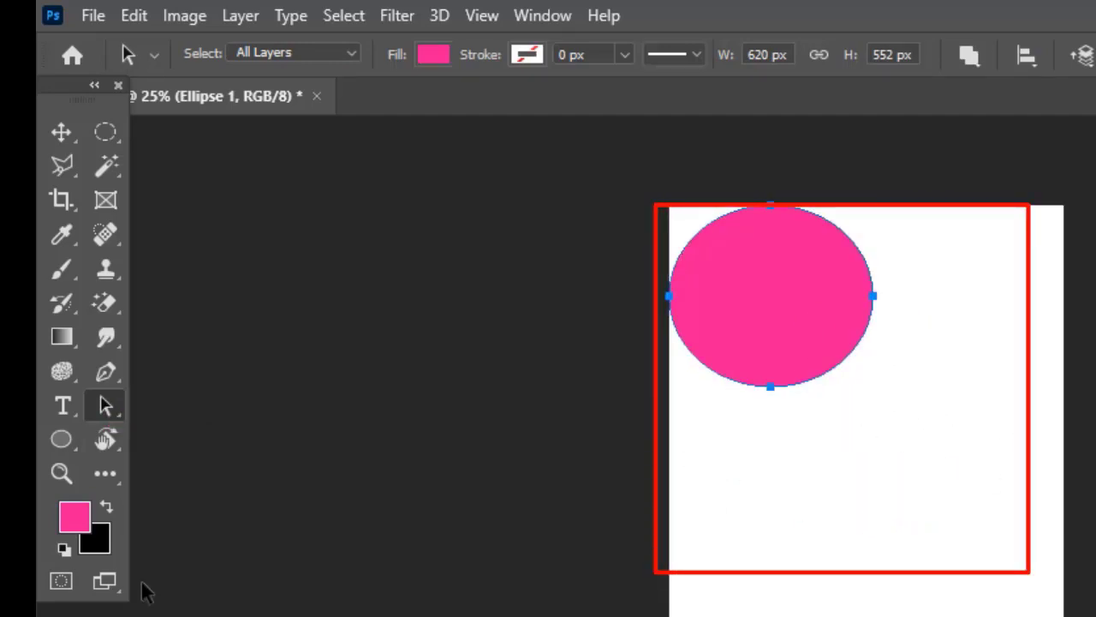
pyautogui.moveTo(762, 300); pyautogui.dragTo(885, 420)
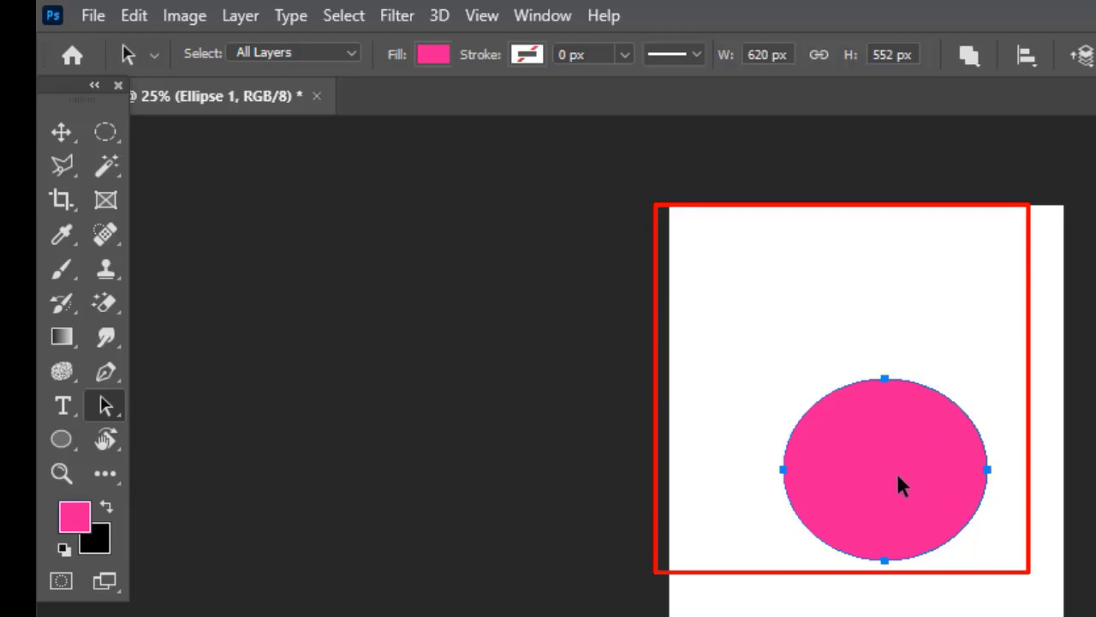
pyautogui.moveTo(896, 470); pyautogui.dragTo(857, 431)
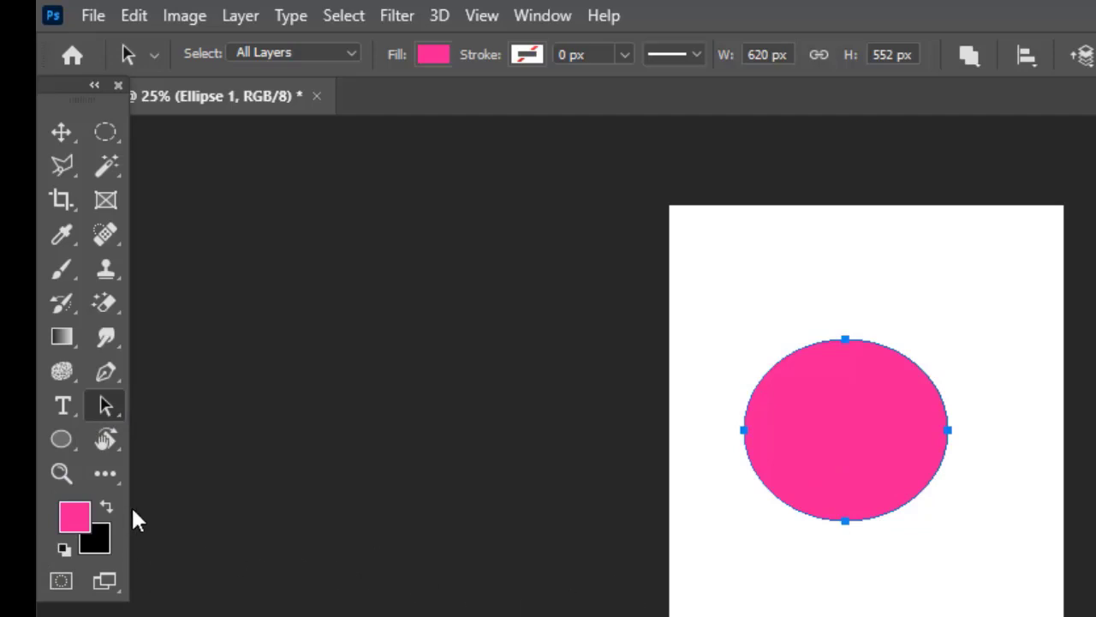
# Pull the ellipse's bottom anchor point above its top edge with the Direct Selection Tool, converting it to a regular path about 438 px tall, and deselect it.
pyautogui.rightClick(113, 409)
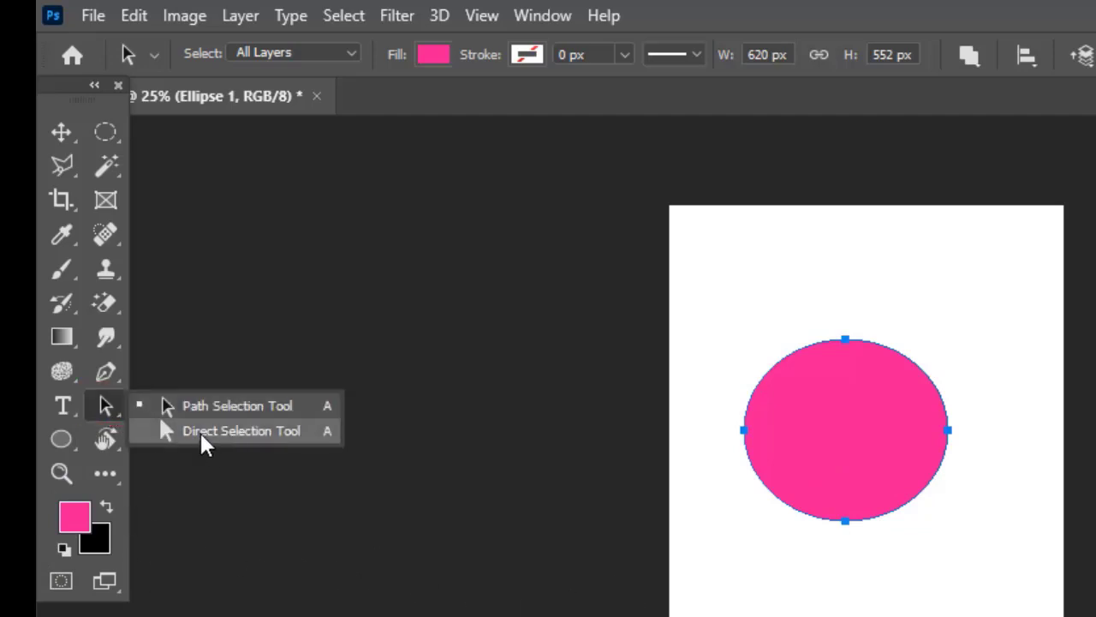
pyautogui.click(228, 431)
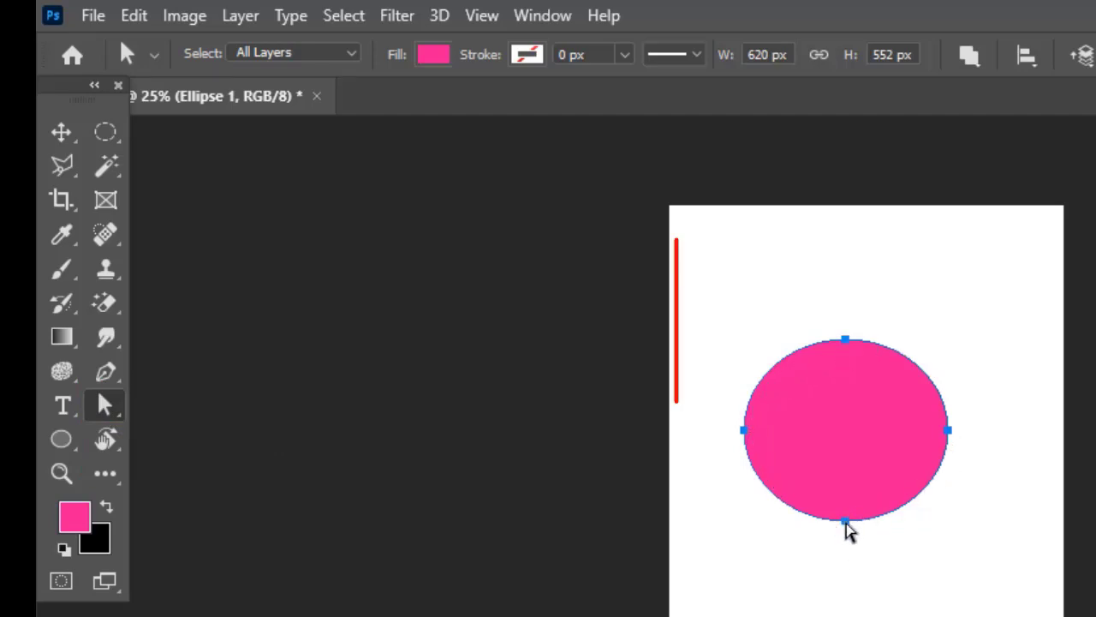
pyautogui.moveTo(846, 524); pyautogui.dragTo(846, 356)
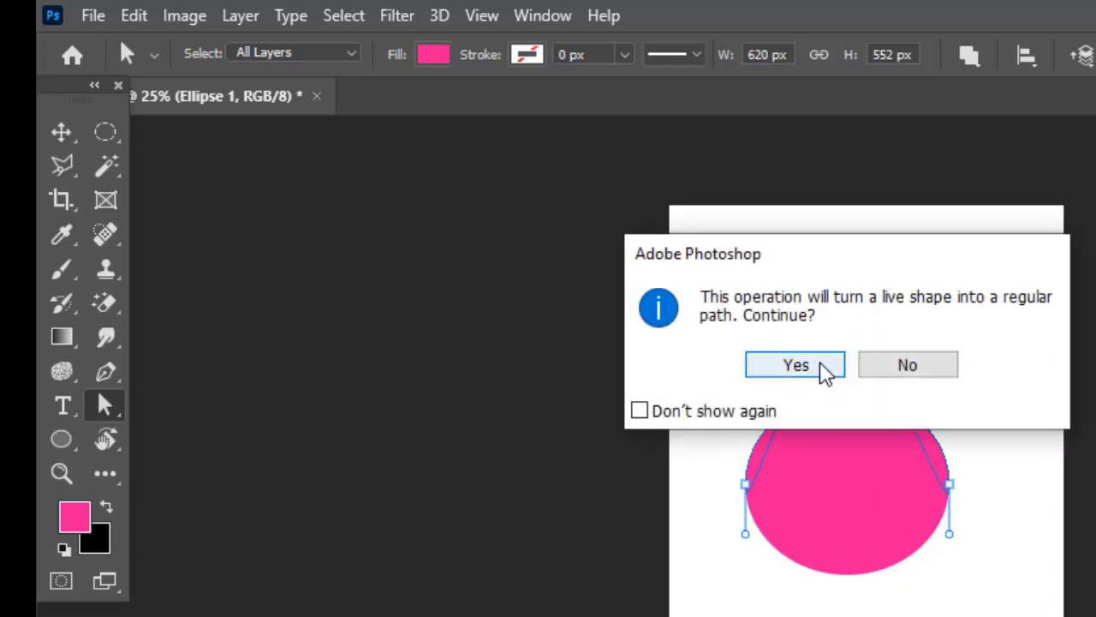
pyautogui.click(796, 366)
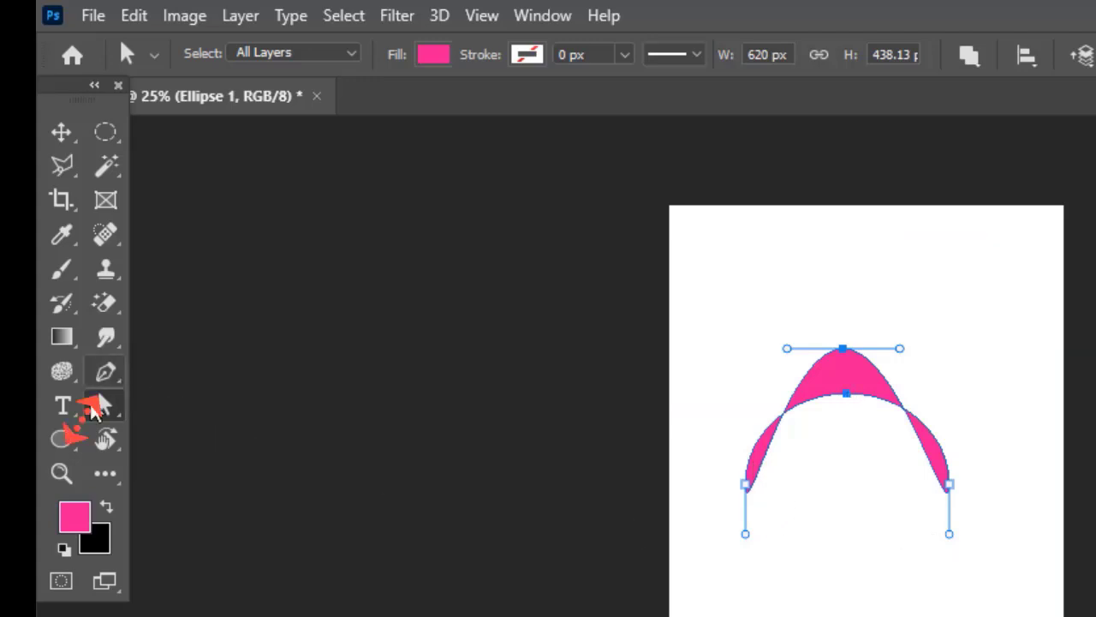
pyautogui.click(463, 452)
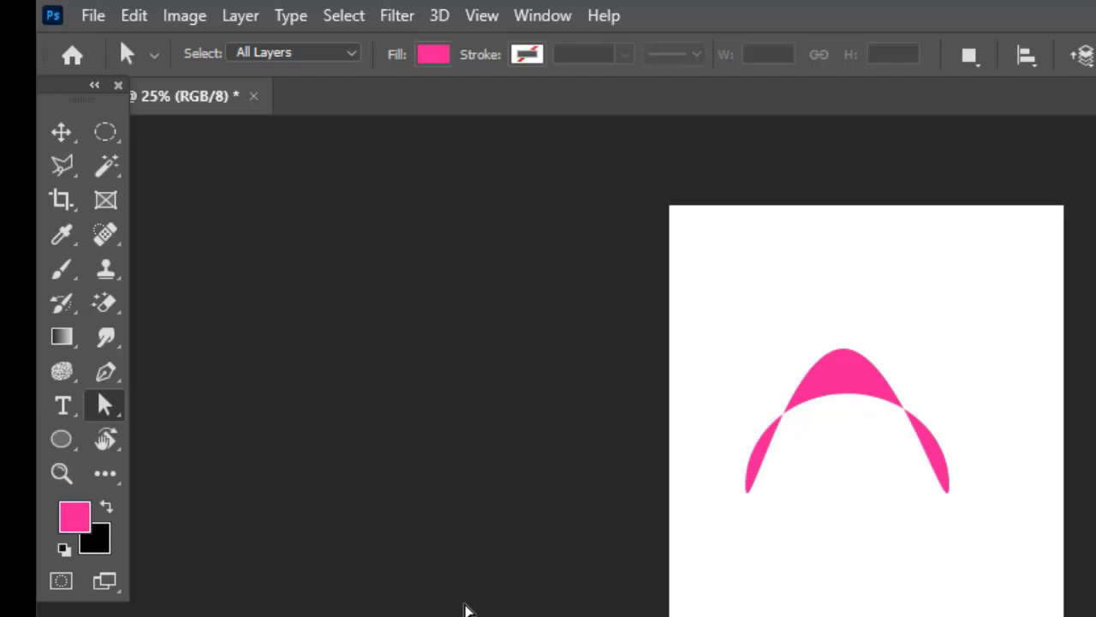
pyautogui.rightClick(101, 409)
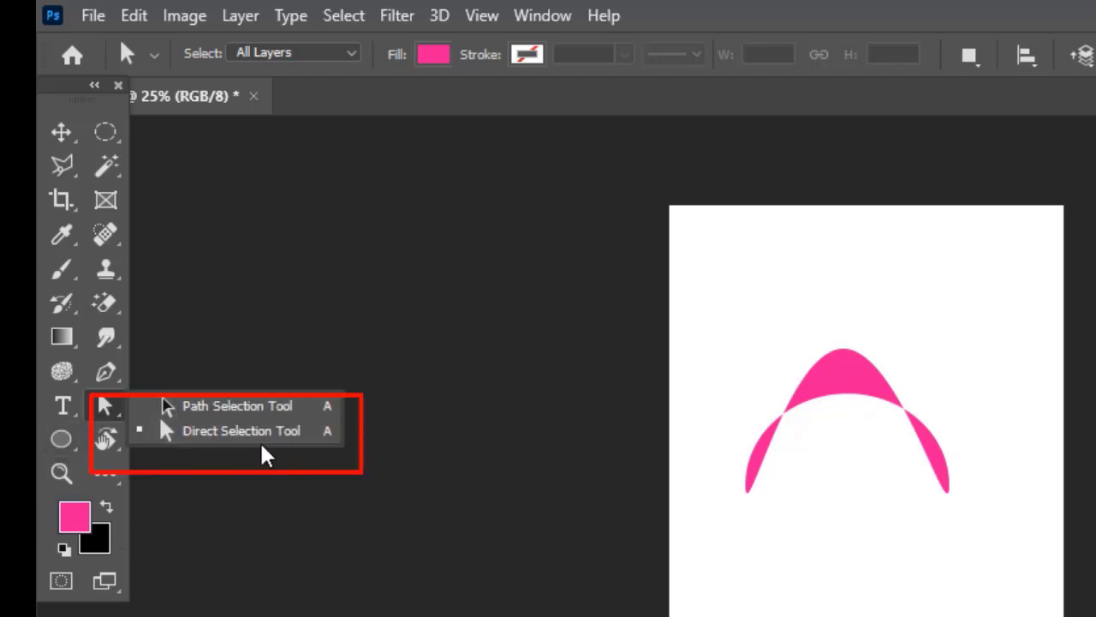
pyautogui.click(171, 408)
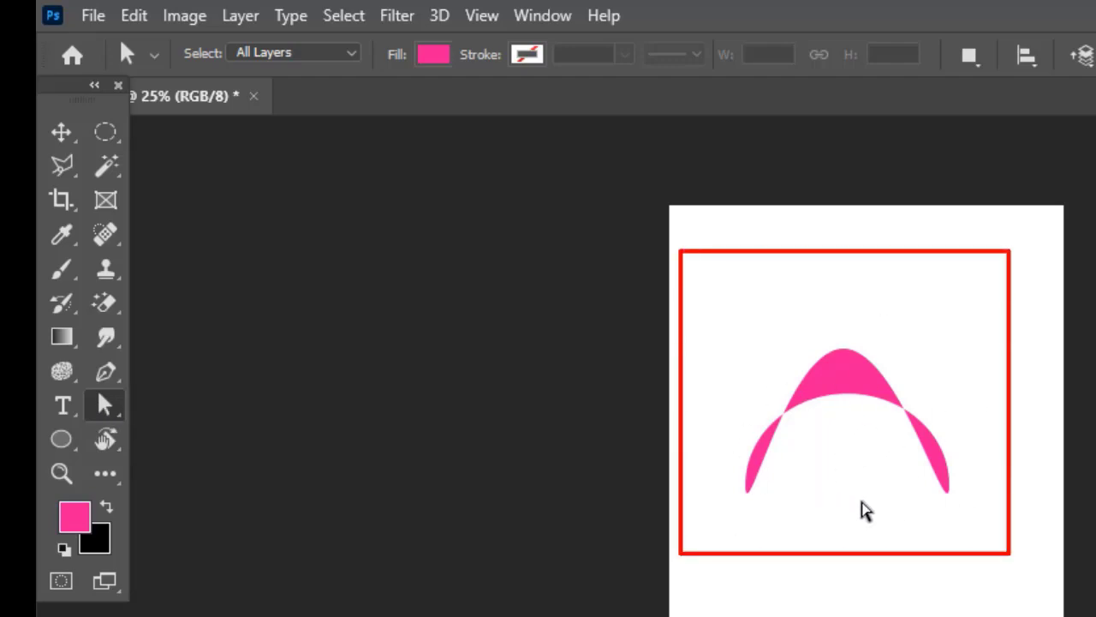
pyautogui.rightClick(93, 402)
pyautogui.click(211, 428)
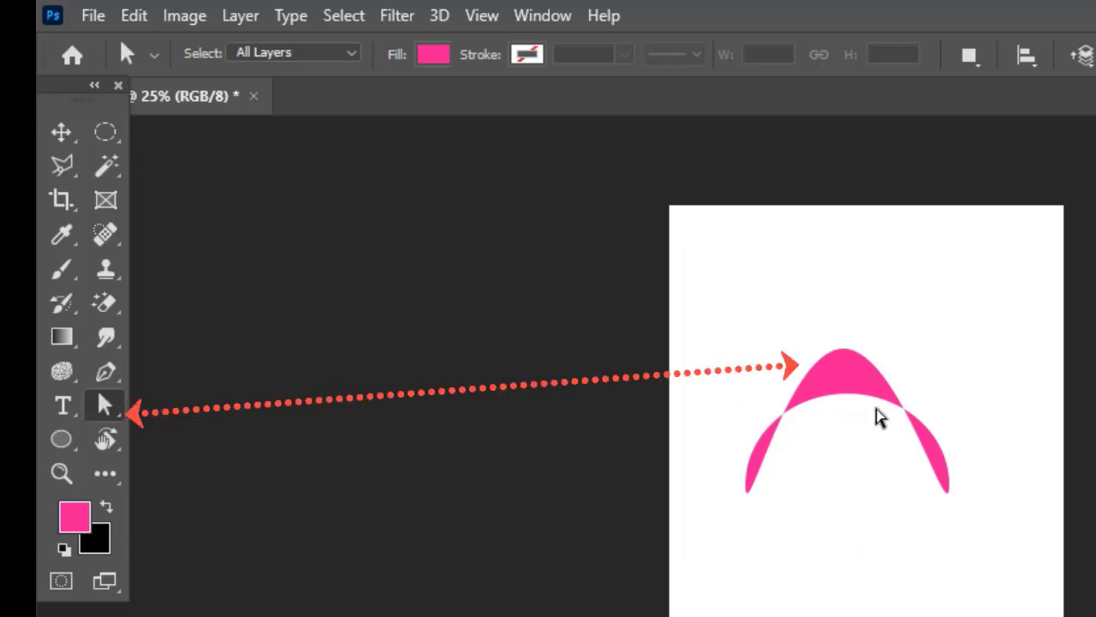
# Select the whole pink arch with the Path Selection Tool and move it slightly toward the page's lower right.
pyautogui.click(885, 465)
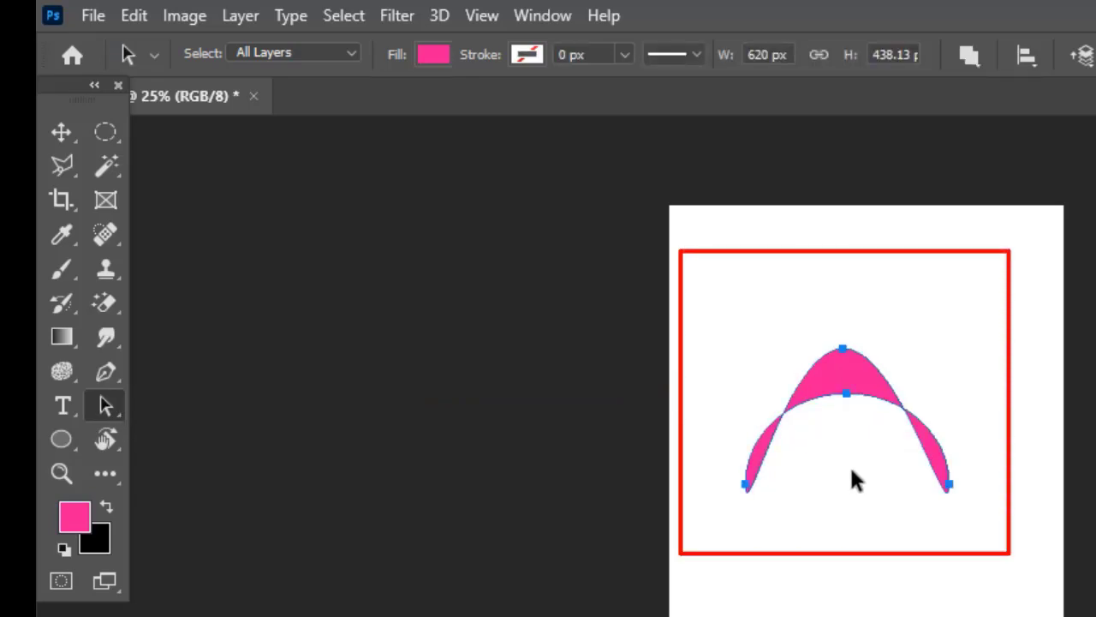
pyautogui.rightClick(107, 409)
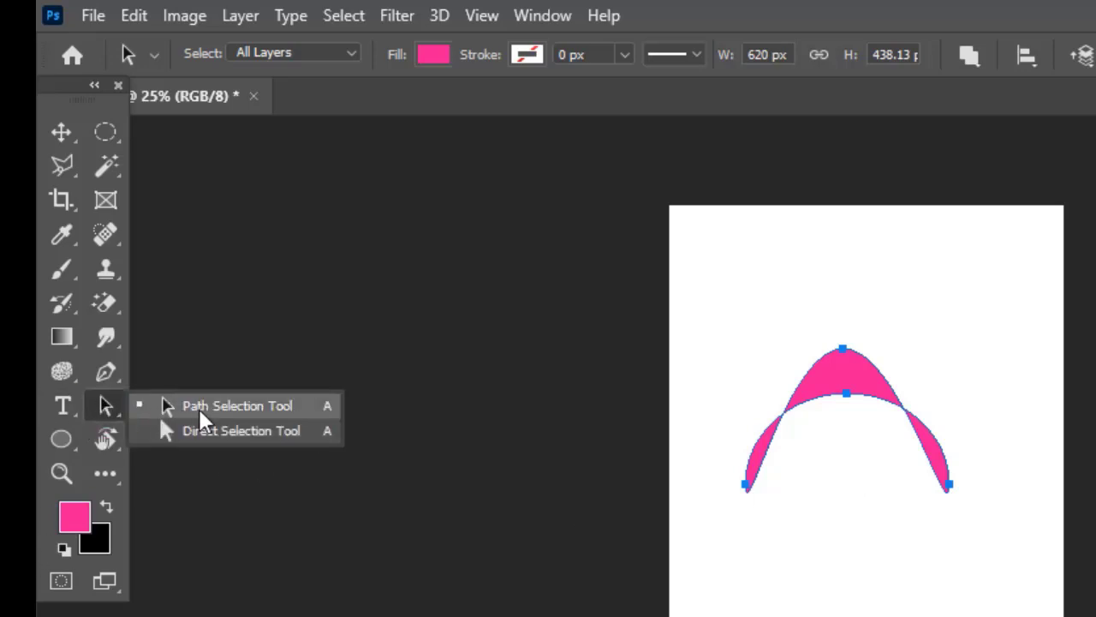
pyautogui.click(198, 406)
pyautogui.moveTo(735, 313); pyautogui.dragTo(977, 568)
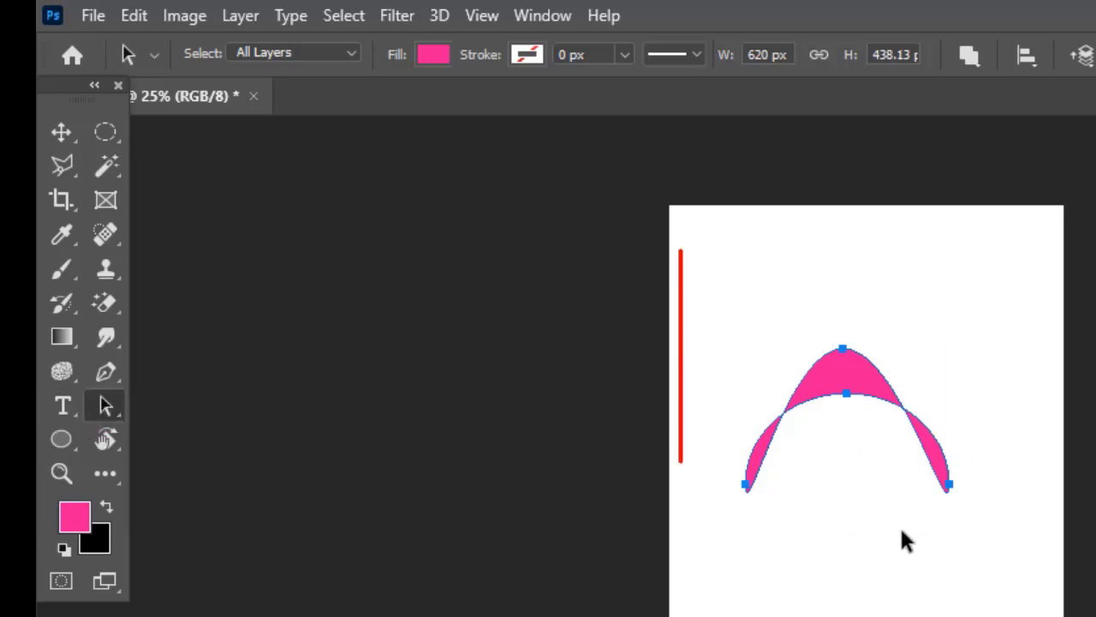
pyautogui.moveTo(853, 403); pyautogui.dragTo(873, 455)
# Move the arch farther down the page with the Direct Selection Tool while all its anchor points are selected.
pyautogui.rightClick(107, 410)
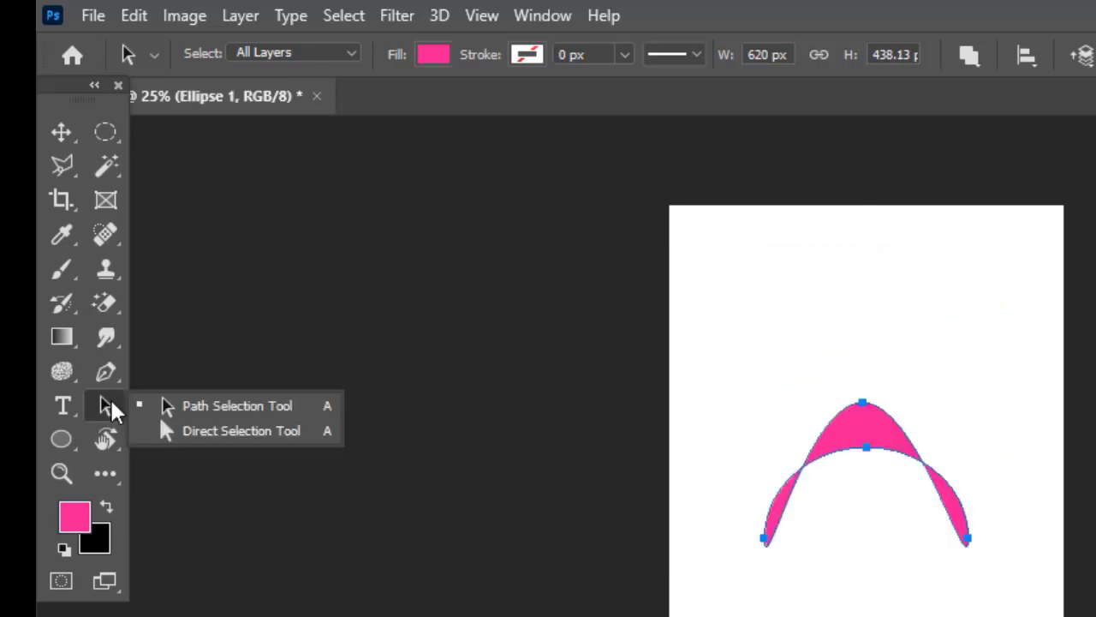
pyautogui.click(226, 436)
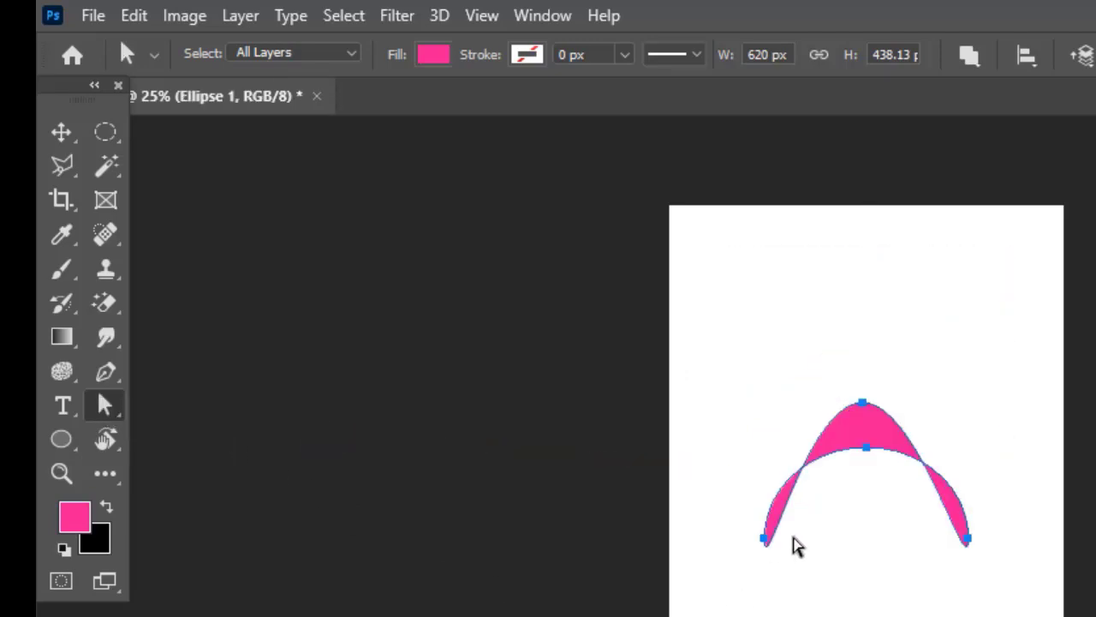
pyautogui.moveTo(867, 451); pyautogui.dragTo(867, 506)
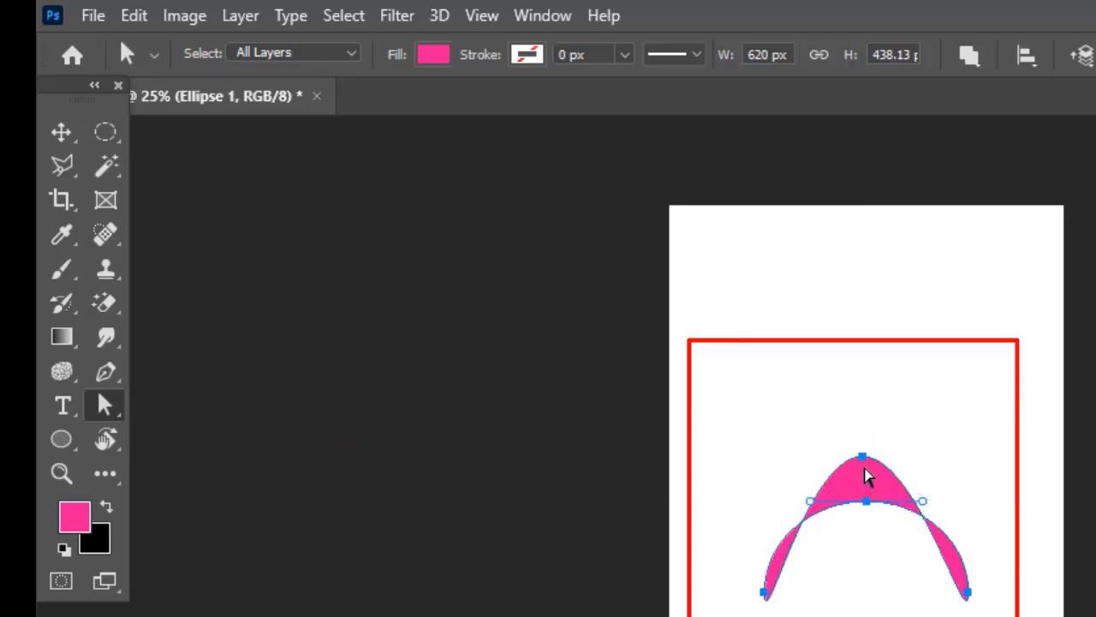
# Stretch the arch to about 908 px tall by moving its peak anchor up and its inner anchor down below the side points, and deselect it.
pyautogui.click(862, 457)
pyautogui.moveTo(869, 460); pyautogui.dragTo(862, 380)
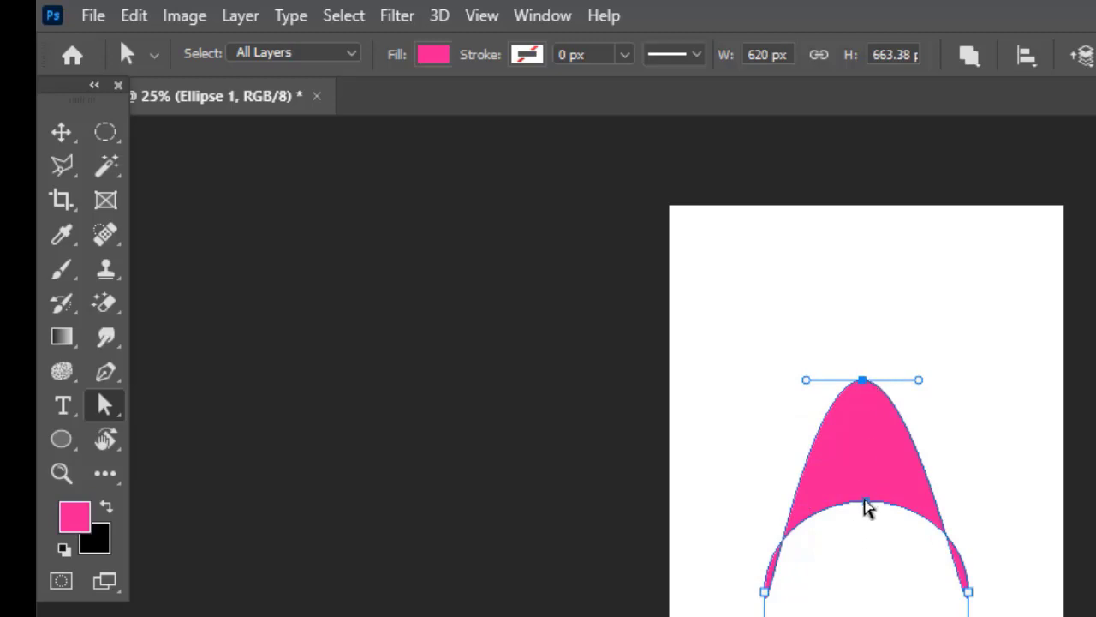
pyautogui.moveTo(866, 504)
pyautogui.mouseDown()
pyautogui.moveTo(868, 471)
pyautogui.moveTo(854, 452)
pyautogui.moveTo(898, 598)
pyautogui.mouseUp()
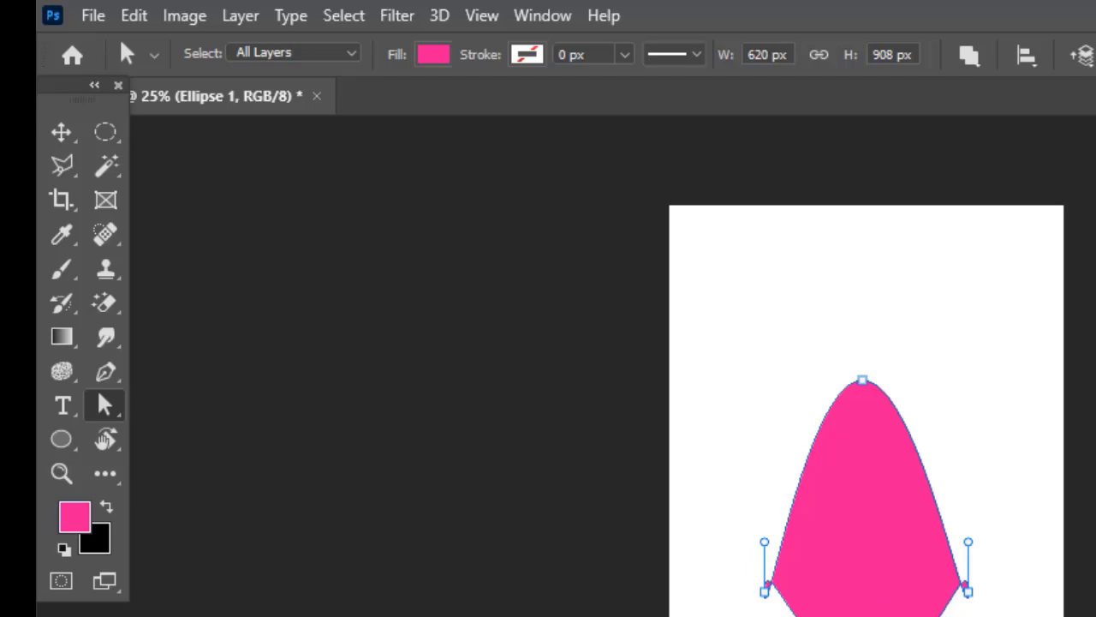
pyautogui.rightClick(104, 404)
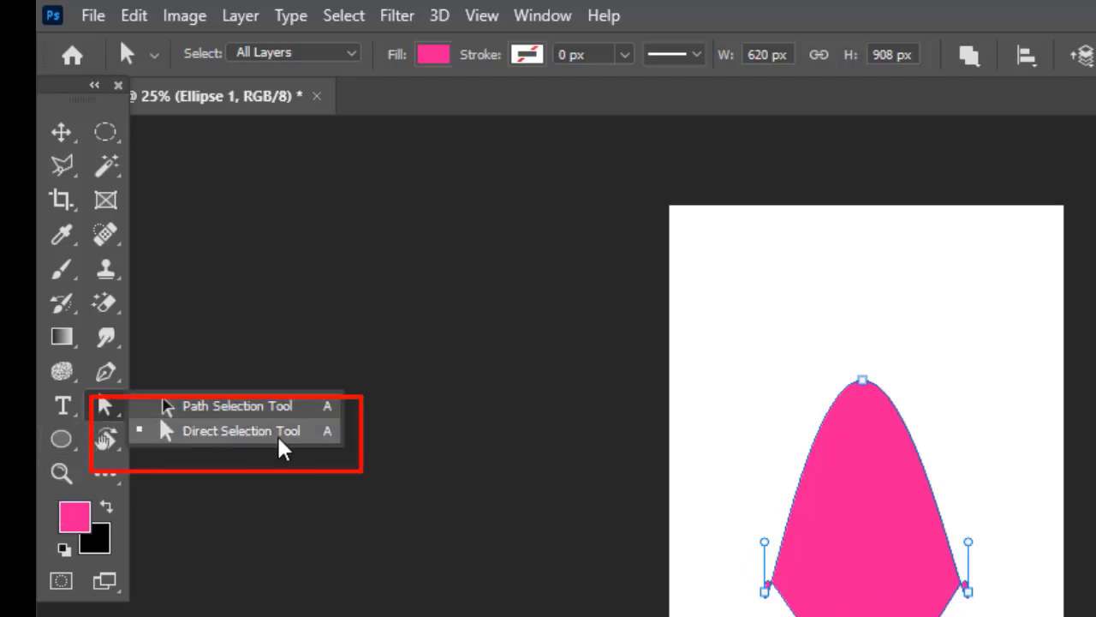
pyautogui.click(299, 439)
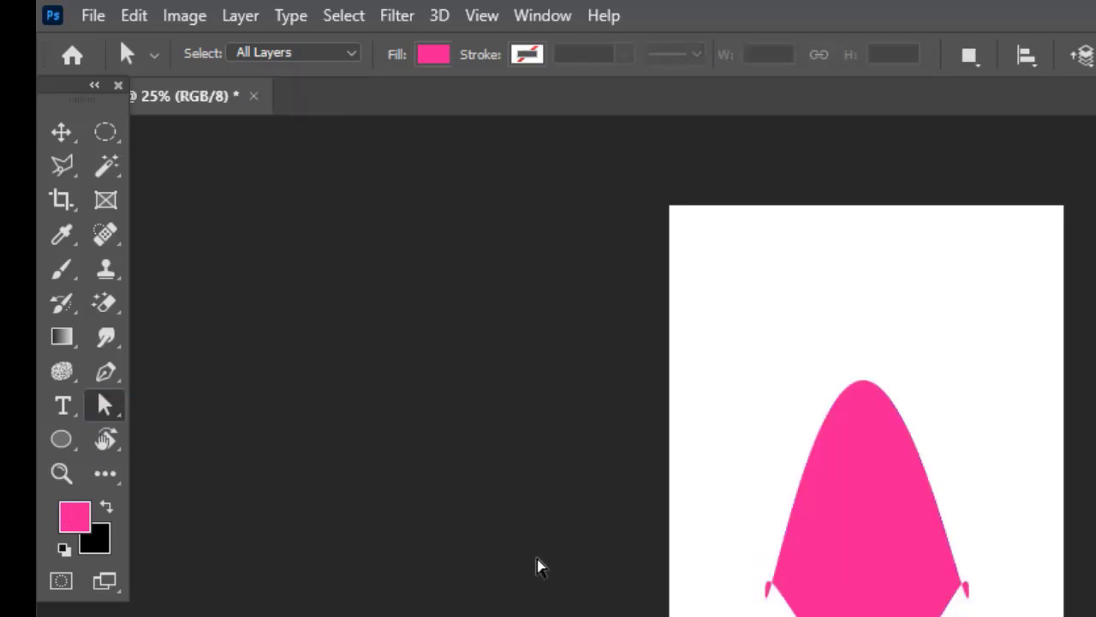